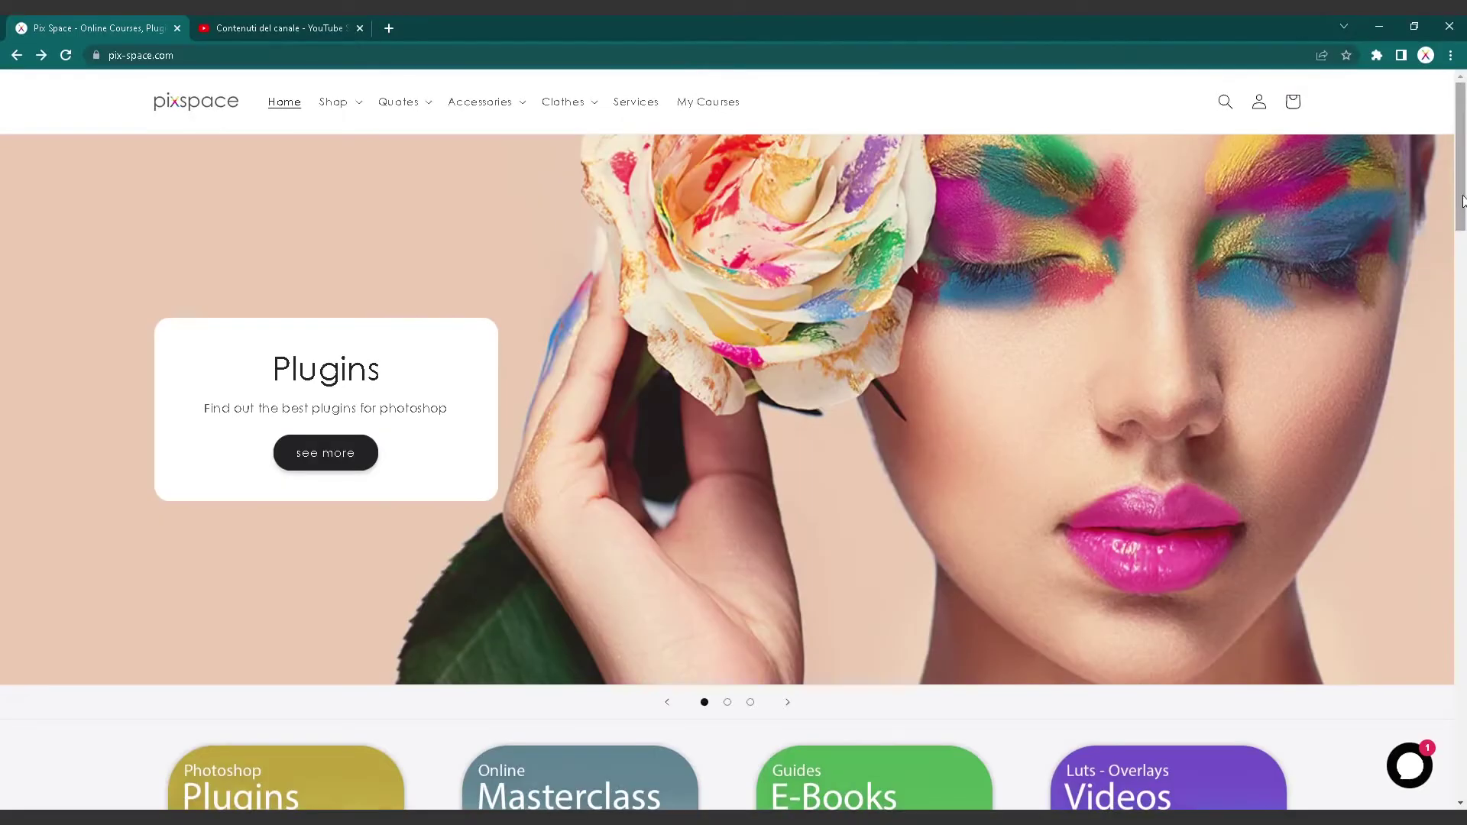
Open the Modify help page from pix-space's Help Center and scroll to the Windows install video
{"action": "left_click_drag", "start_coordinate": [1461, 204], "coordinate": [1450, 775]}
{"action": "left_click", "coordinate": [188, 548]}
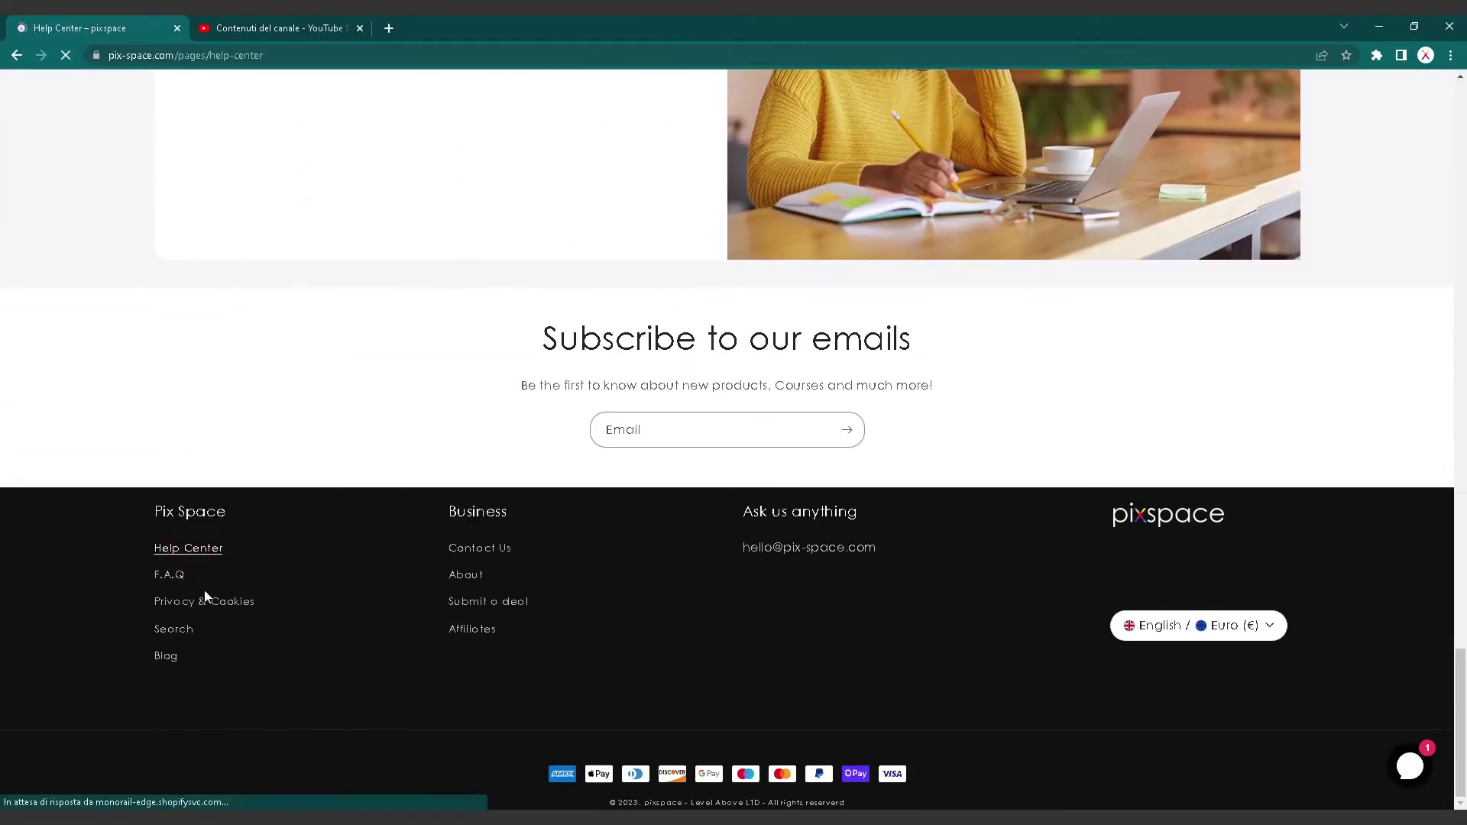
{"action": "left_click", "coordinate": [280, 619]}
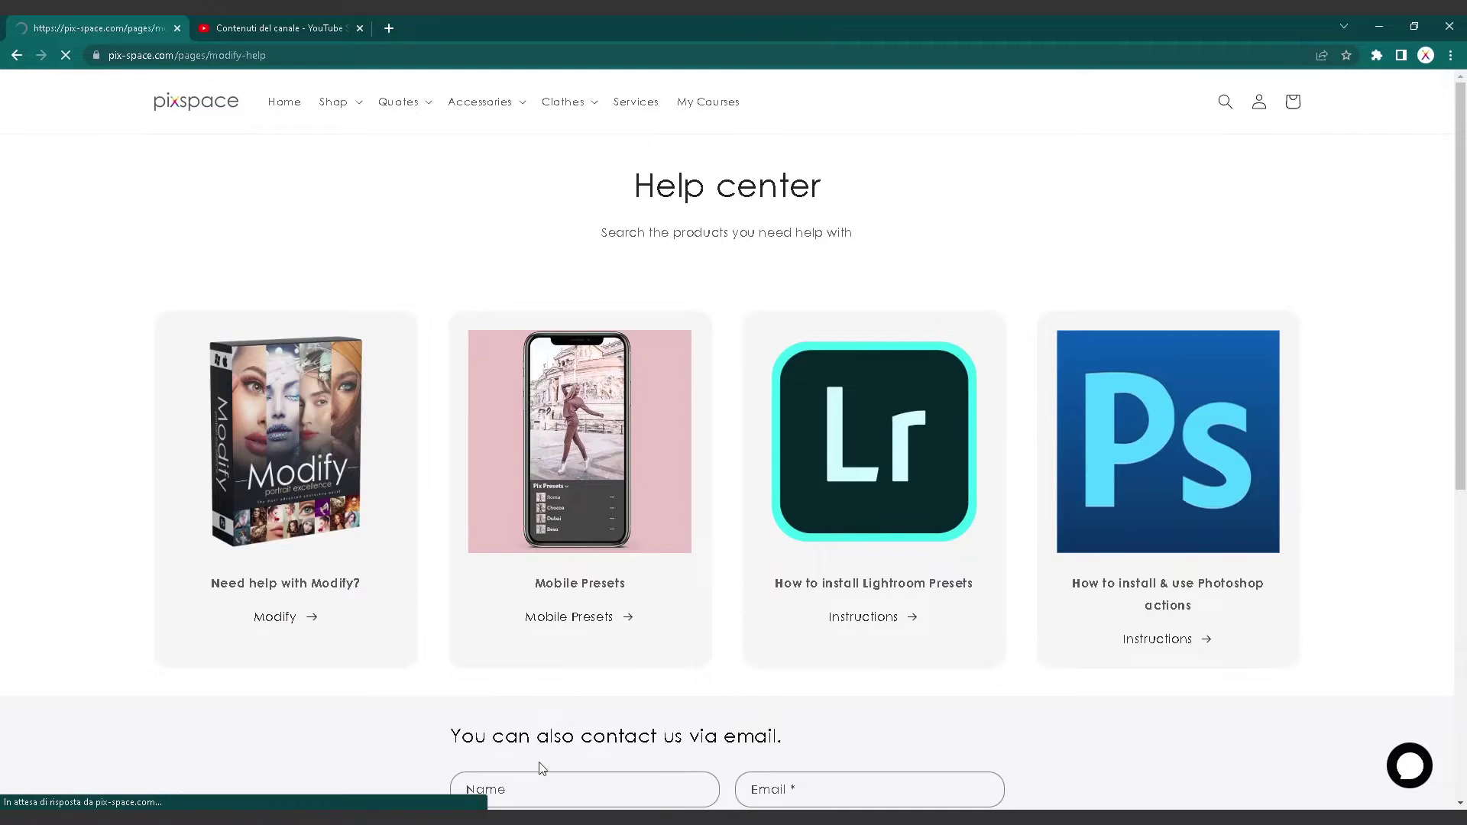
{"action": "left_click_drag", "start_coordinate": [1460, 187], "coordinate": [1462, 374]}
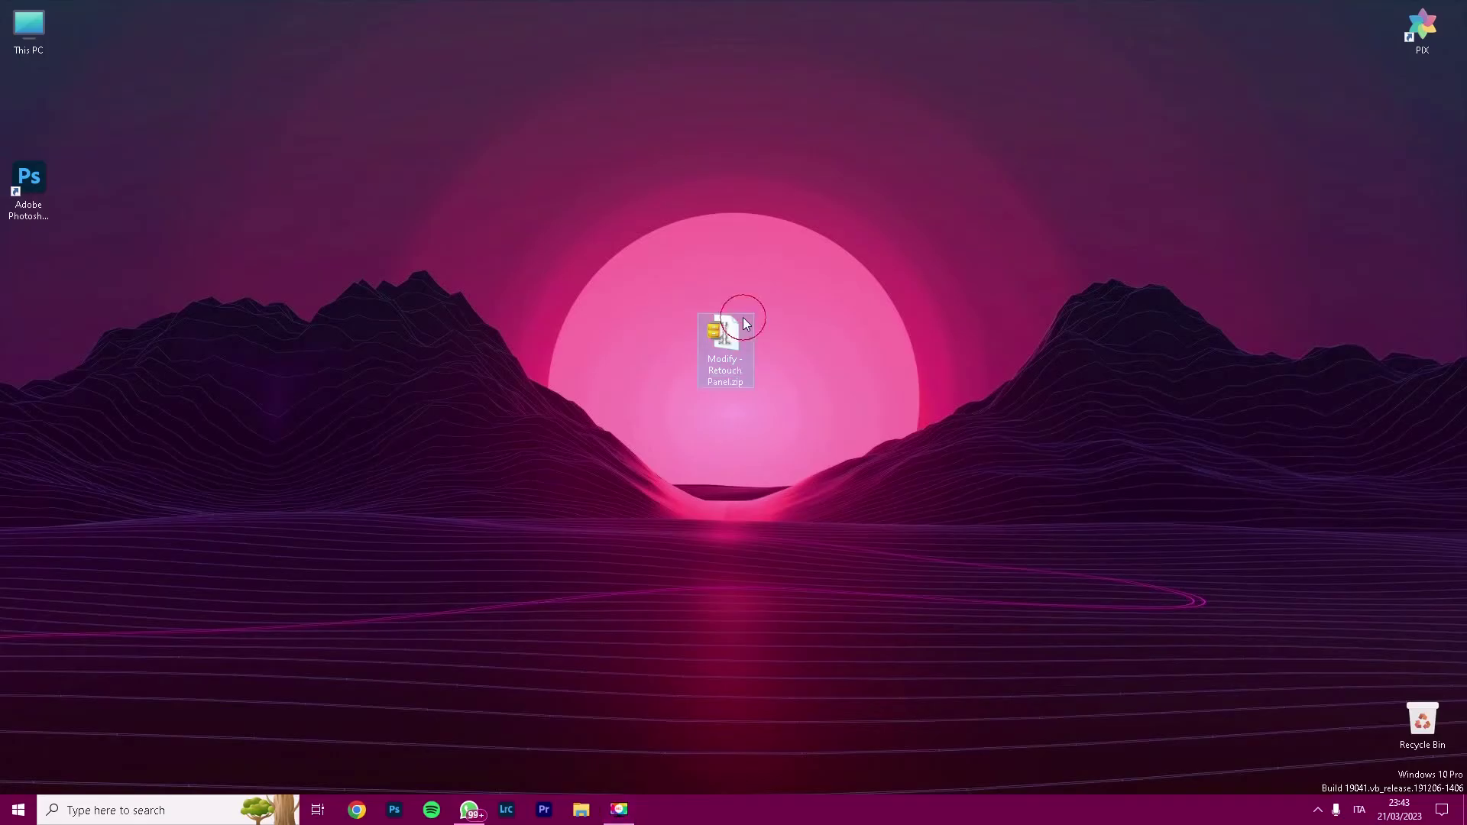
Extract Modify - Retouch Panel.zip to a folder beside it on the desktop and open that folder
{"action": "right_click", "coordinate": [726, 334]}
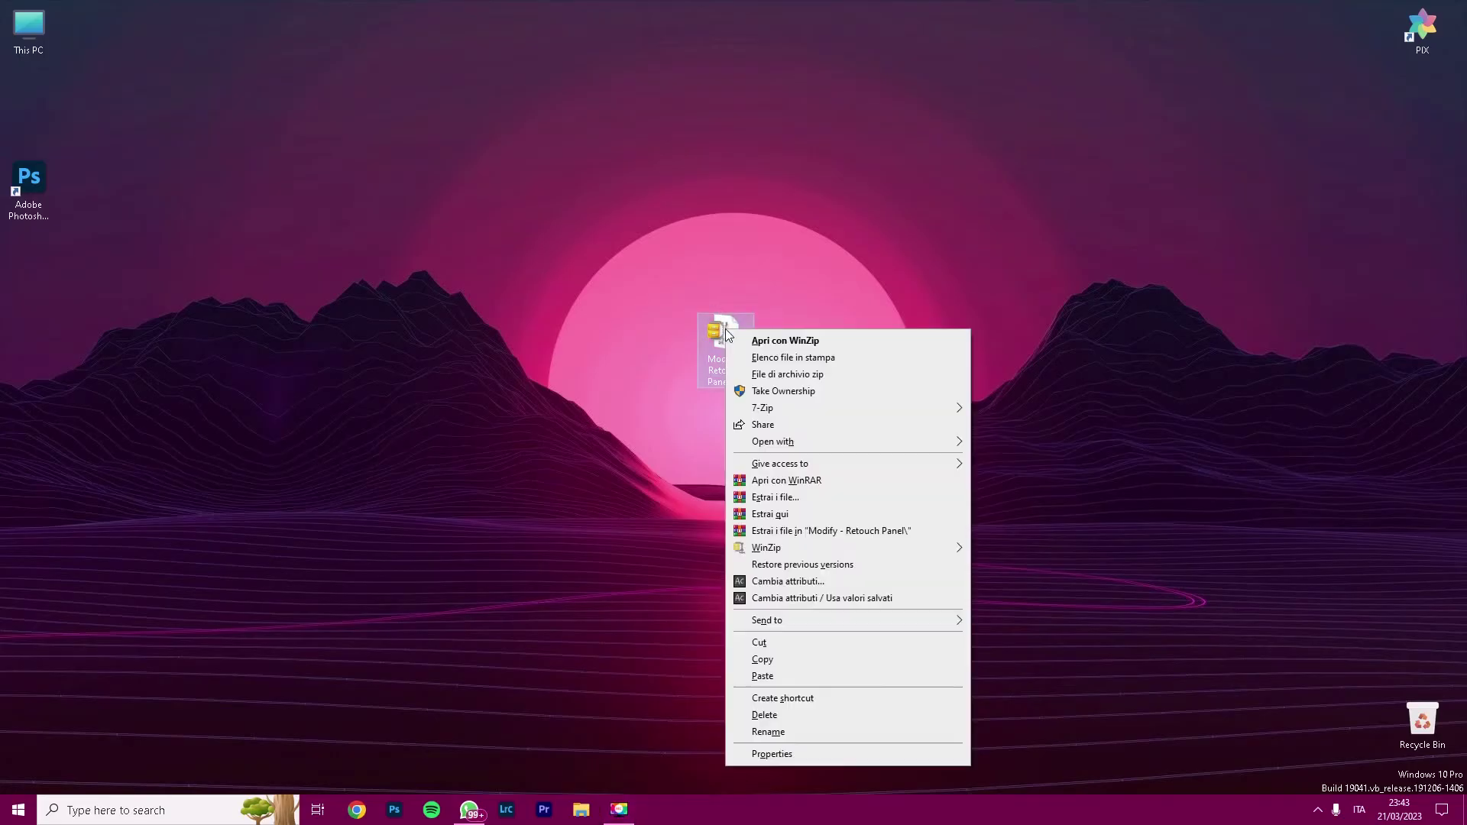
{"action": "left_click", "coordinate": [796, 529]}
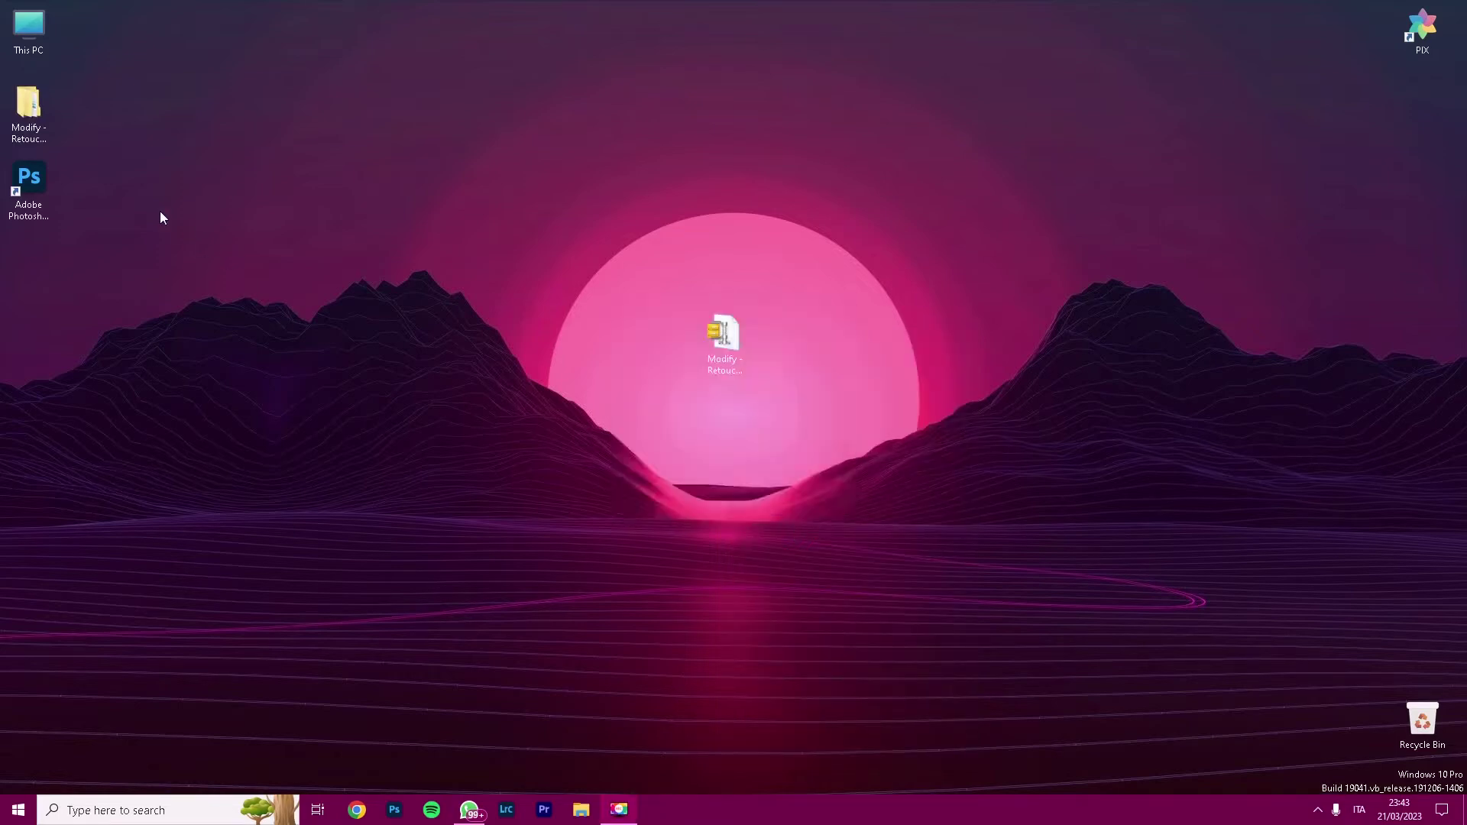
{"action": "left_click_drag", "start_coordinate": [33, 120], "coordinate": [344, 169]}
{"action": "left_click_drag", "start_coordinate": [675, 345], "coordinate": [675, 348]}
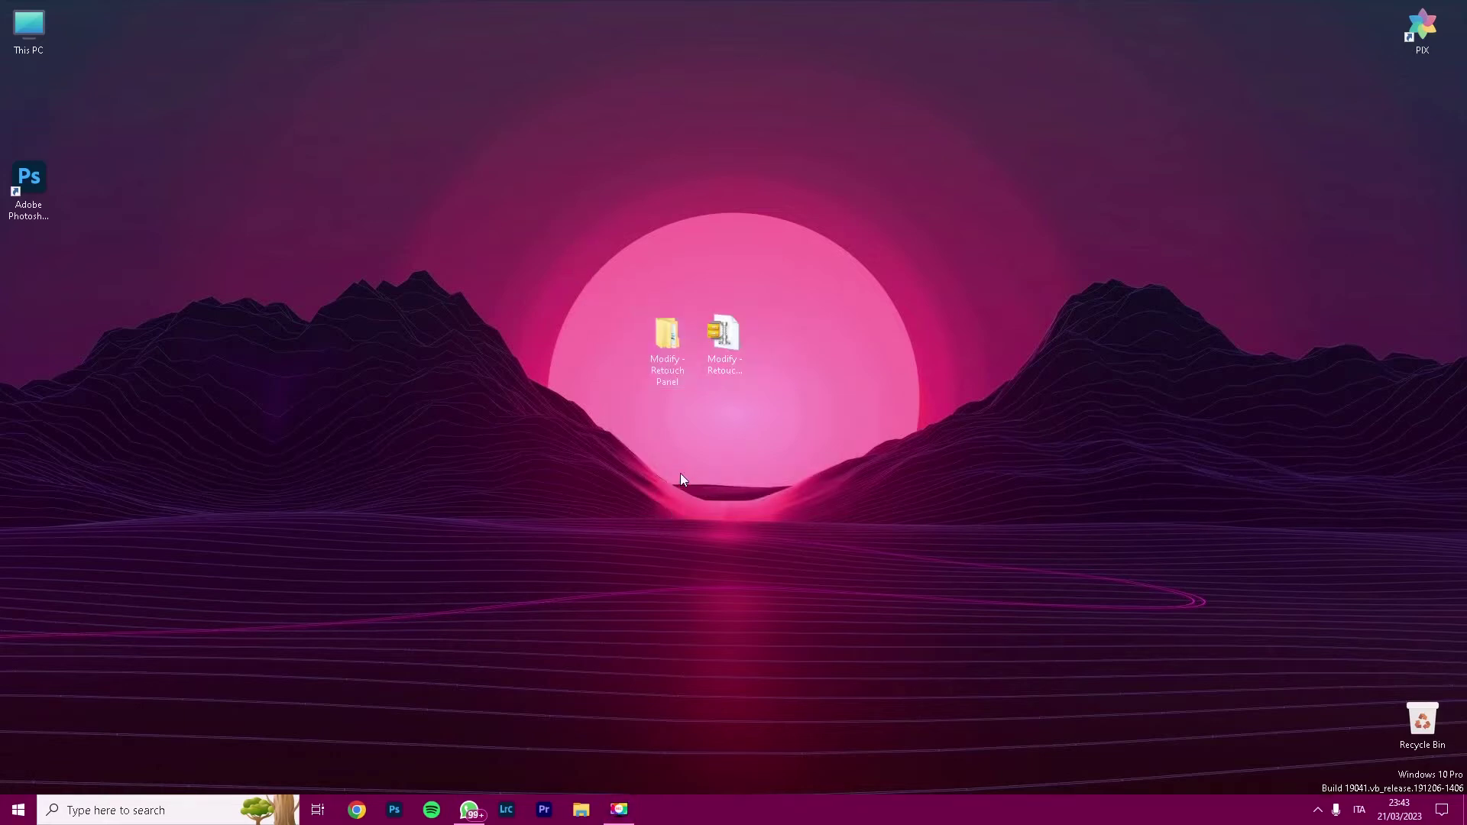
{"action": "double_click", "coordinate": [664, 347]}
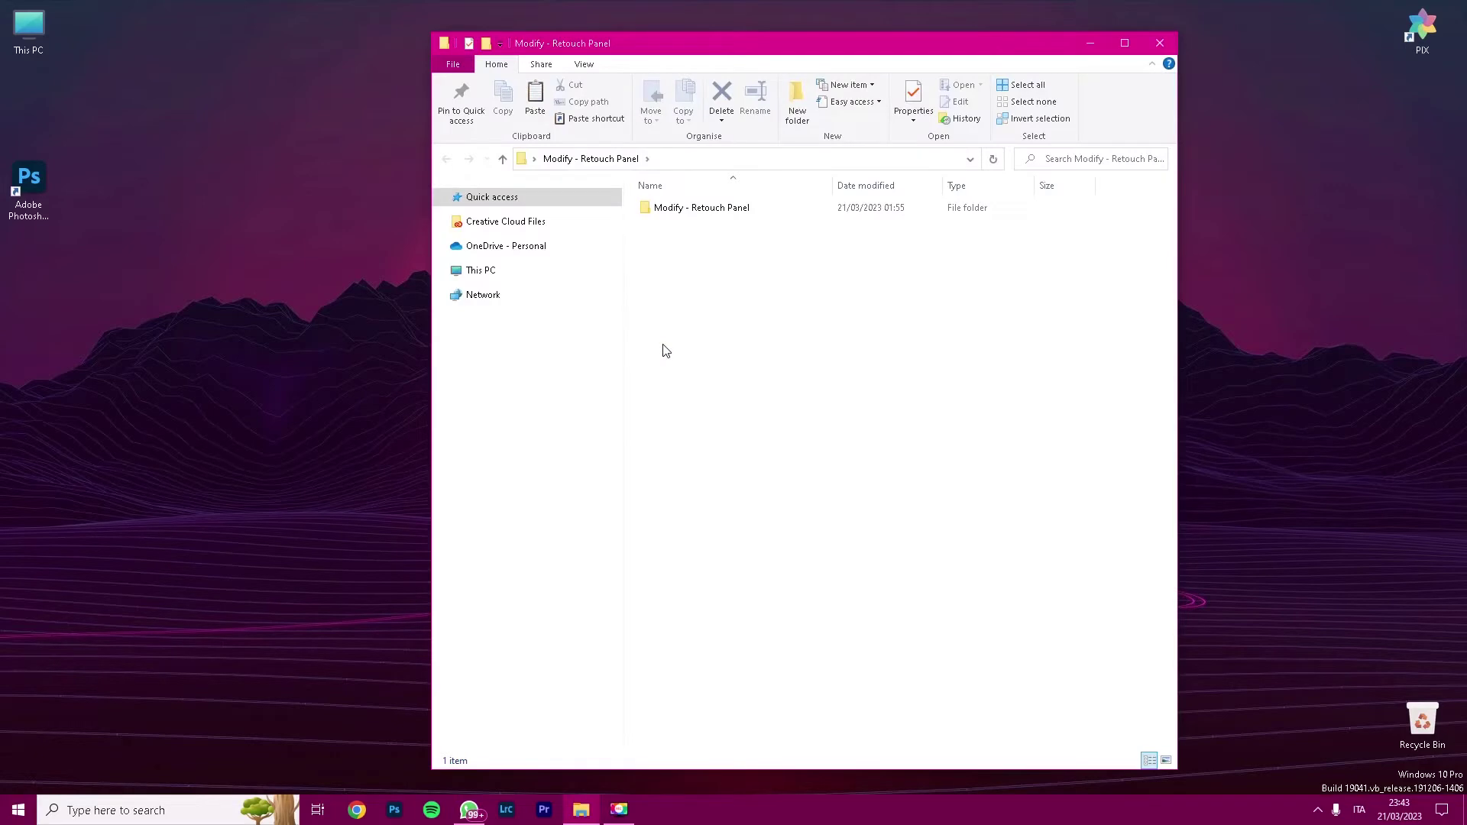
Go into Modify - Retouch Panel > Install > Automatic and run Modify.ccx
{"action": "double_click", "coordinate": [677, 210]}
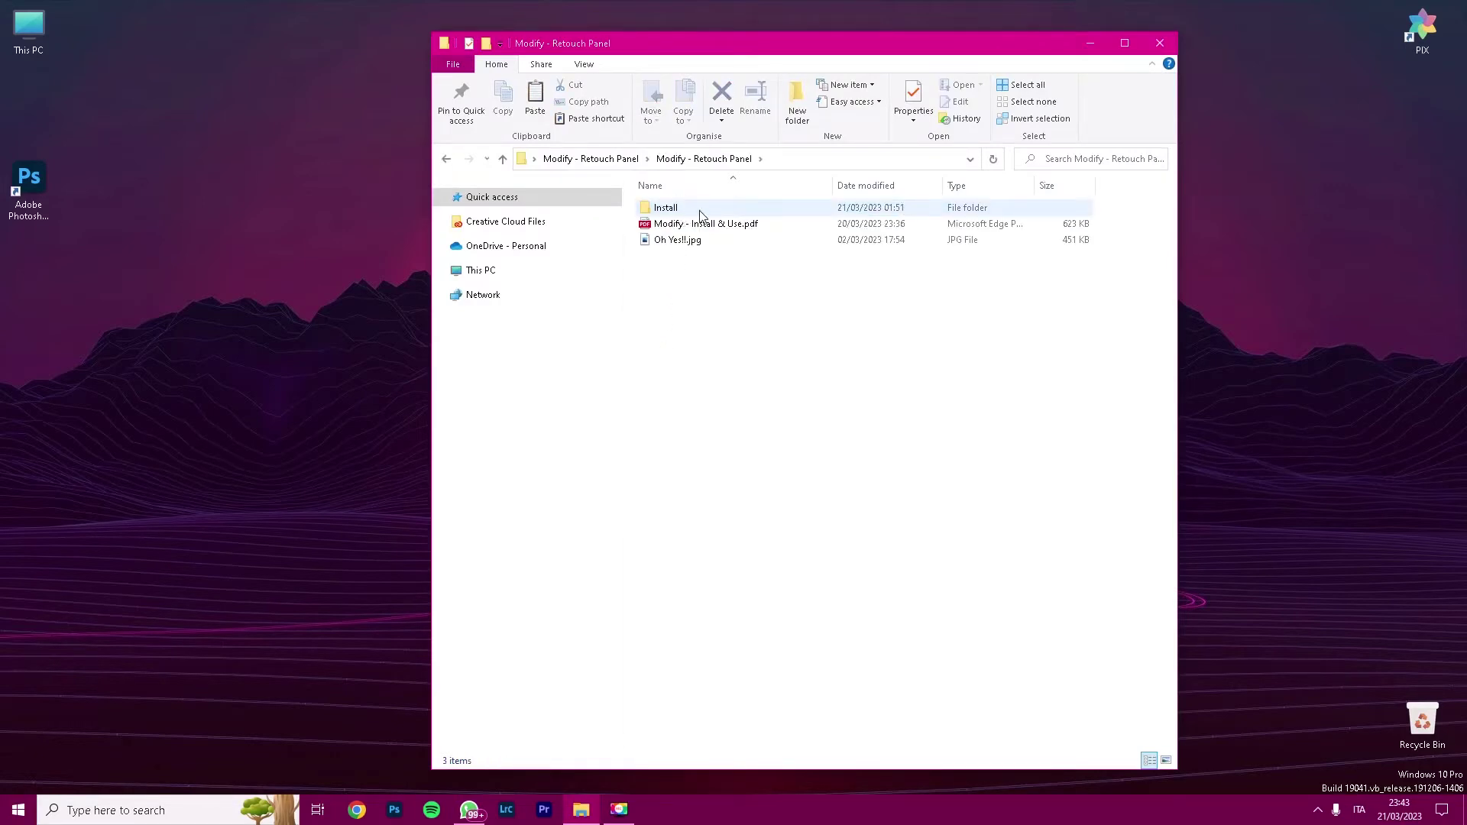
{"action": "left_click", "coordinate": [701, 213]}
{"action": "key", "text": "F2"}
{"action": "double_click", "coordinate": [710, 215]}
{"action": "double_click", "coordinate": [712, 211]}
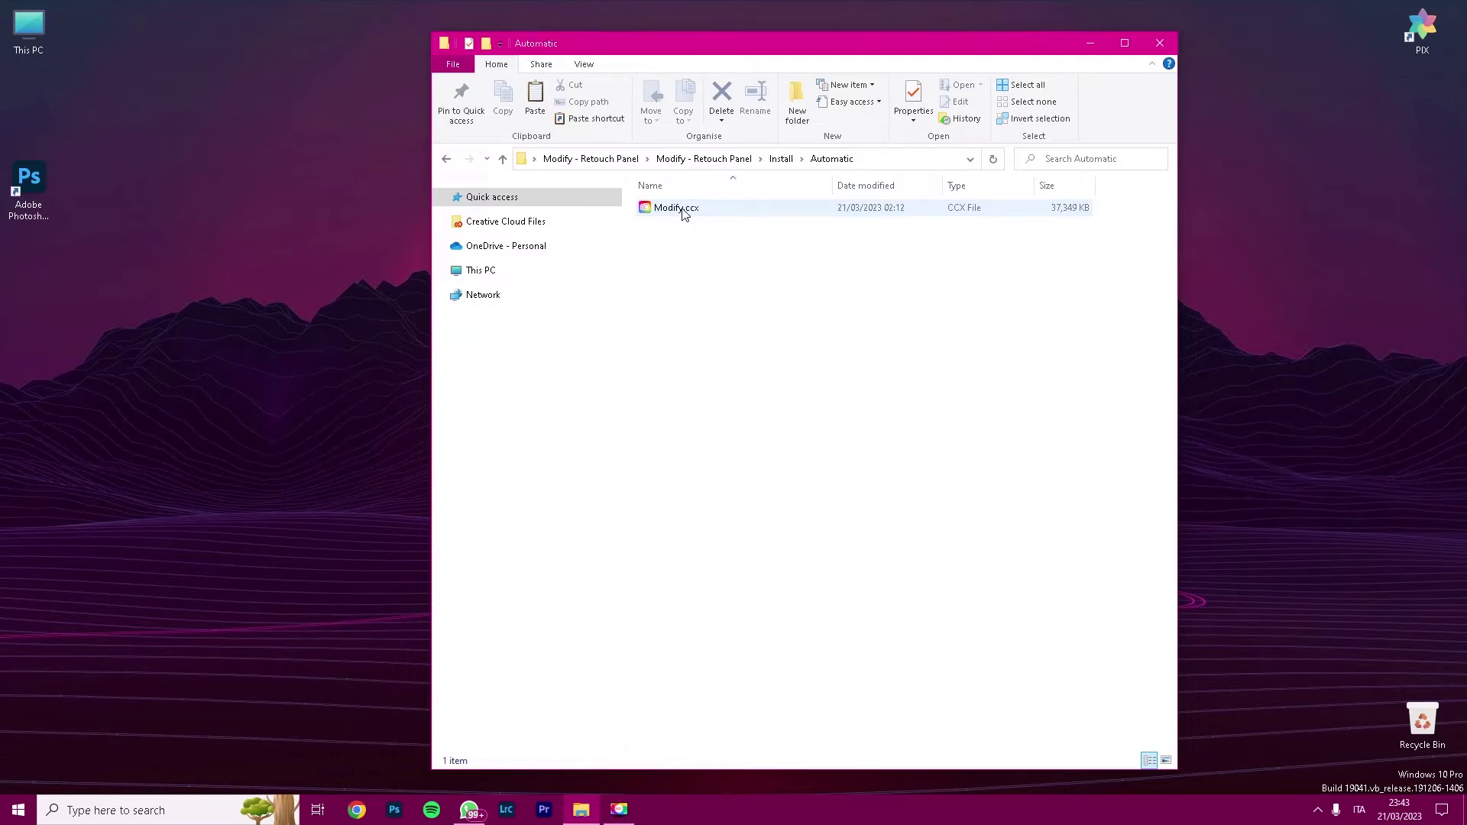
{"action": "double_click", "coordinate": [676, 208]}
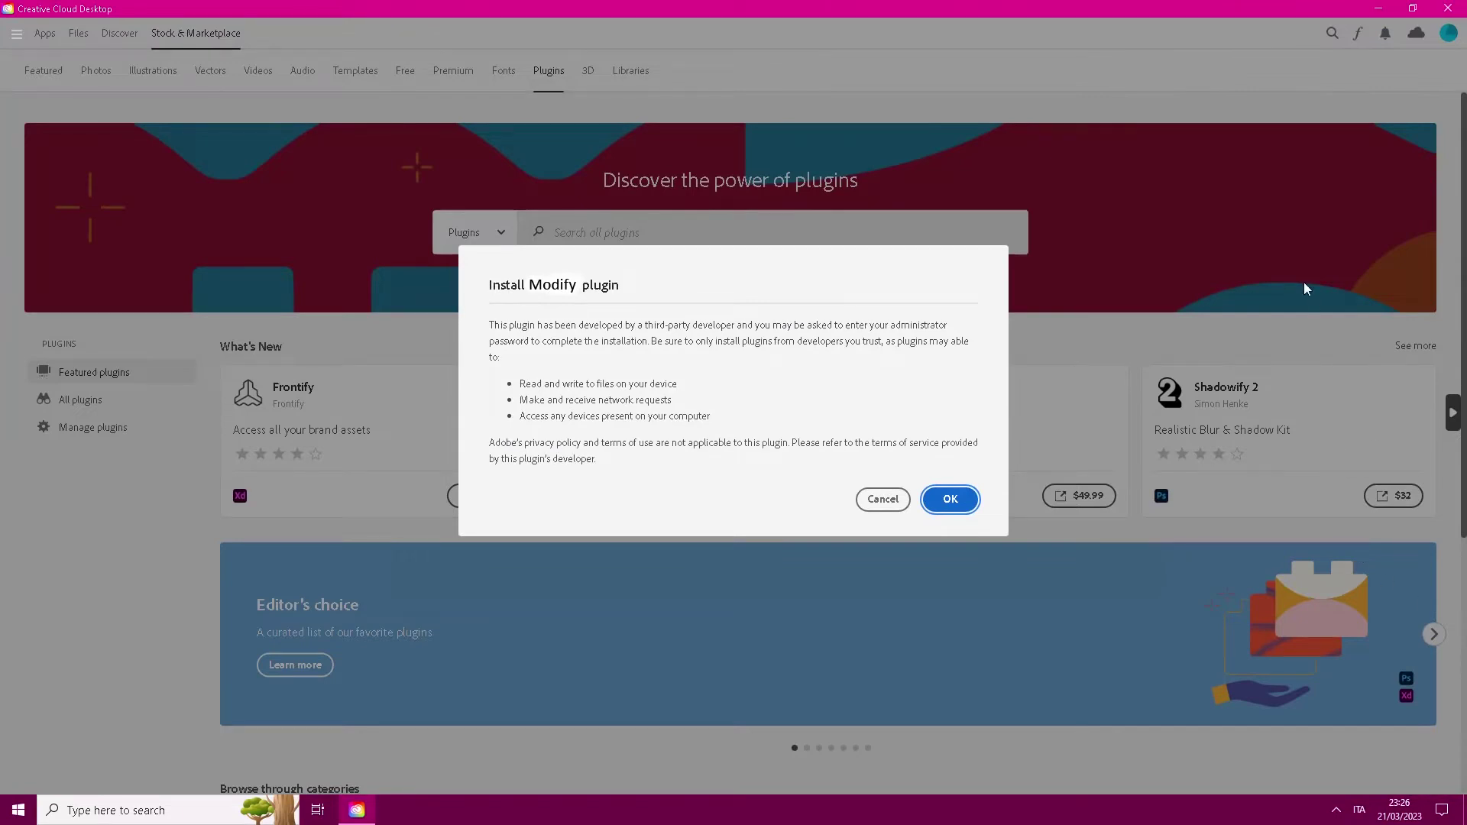
Confirm the Modify plugin install, close Creative Cloud, and start Adobe Photoshop 2023
{"action": "left_click", "coordinate": [950, 499]}
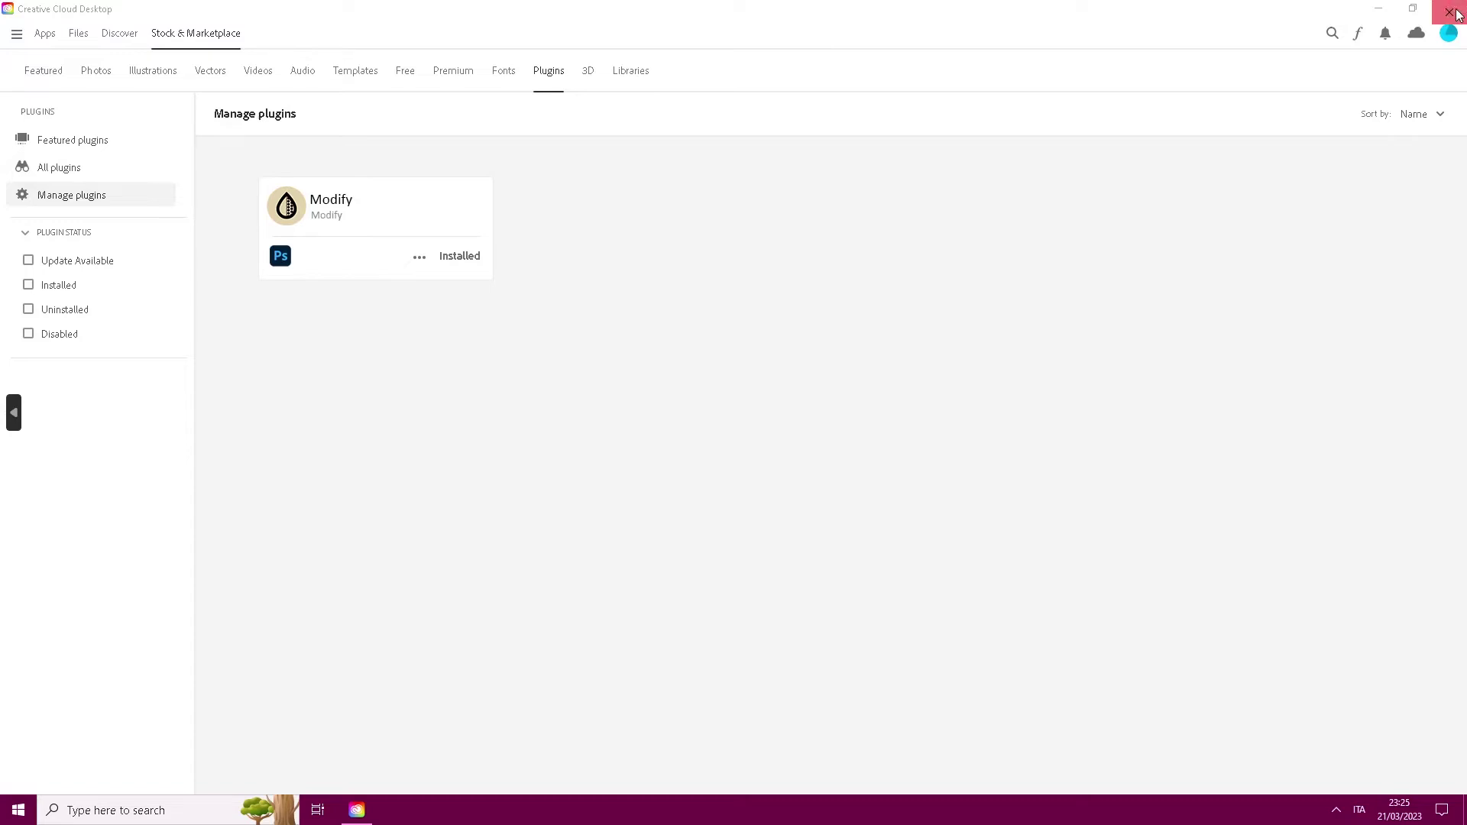
{"action": "left_click", "coordinate": [1450, 12]}
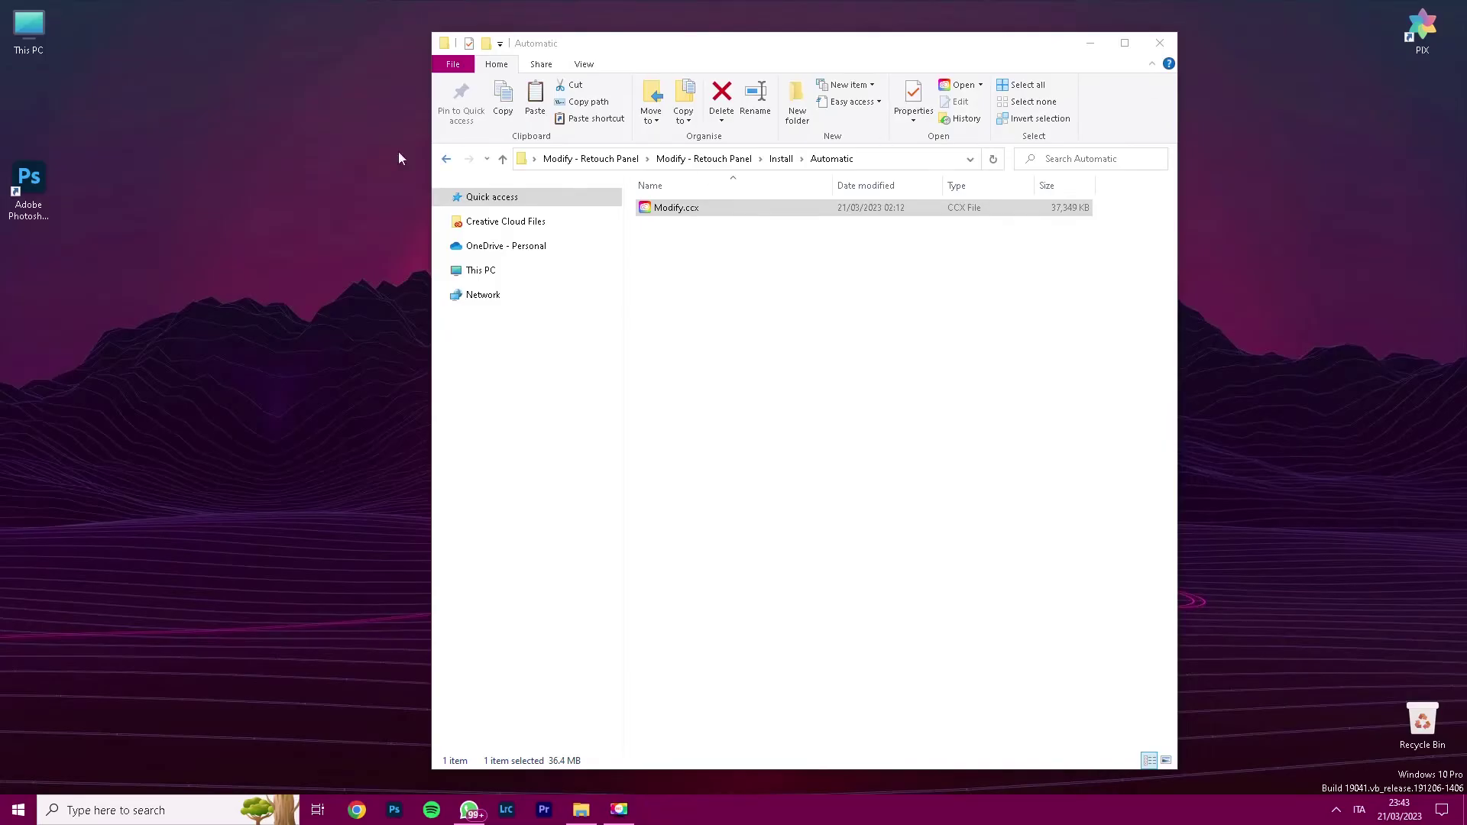
{"action": "left_click", "coordinate": [46, 181]}
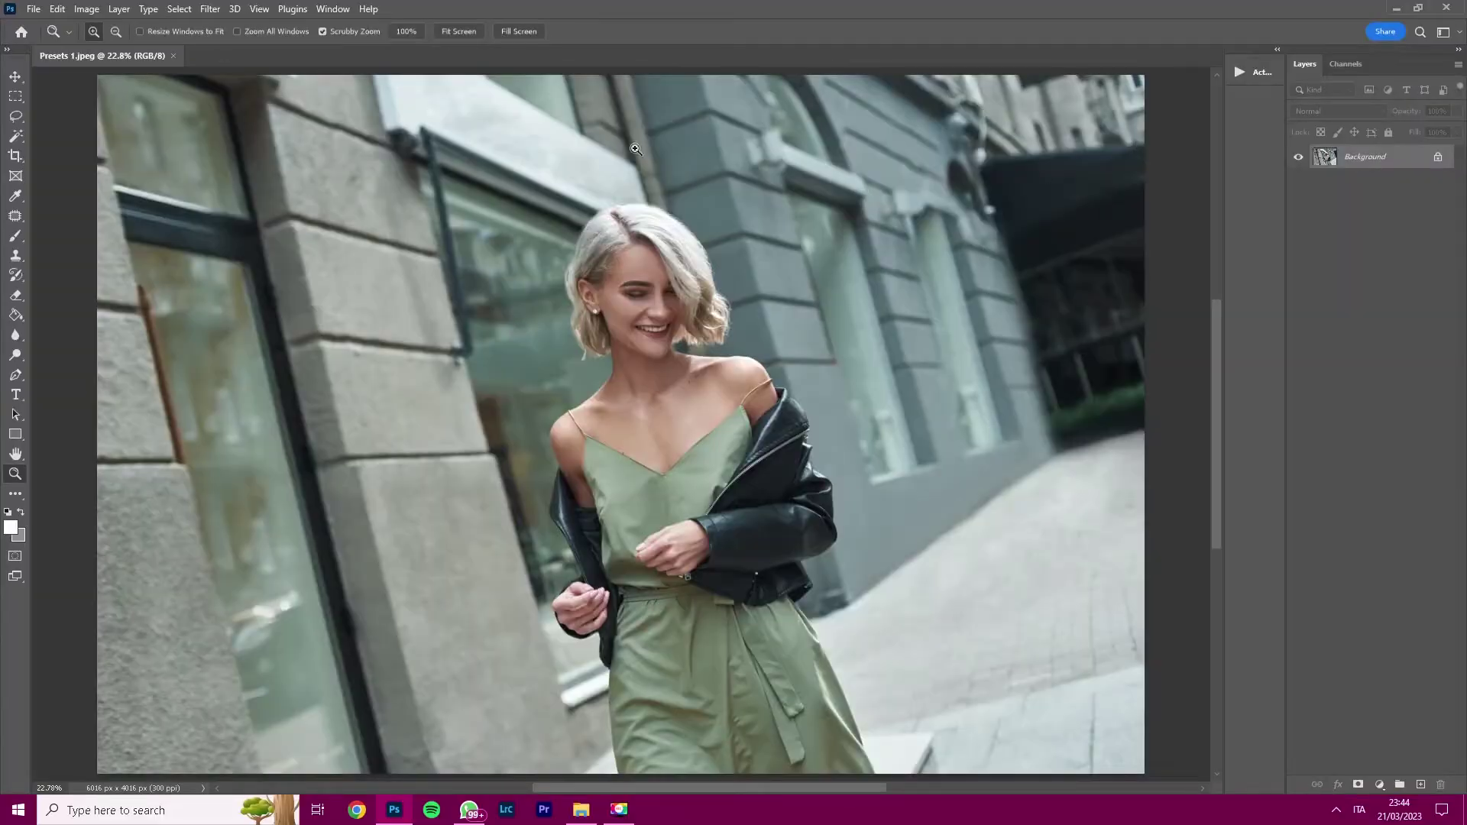
Open Plugins > Modify - Retouch Panel and dock it to the right of the photo
{"action": "left_click", "coordinate": [294, 9]}
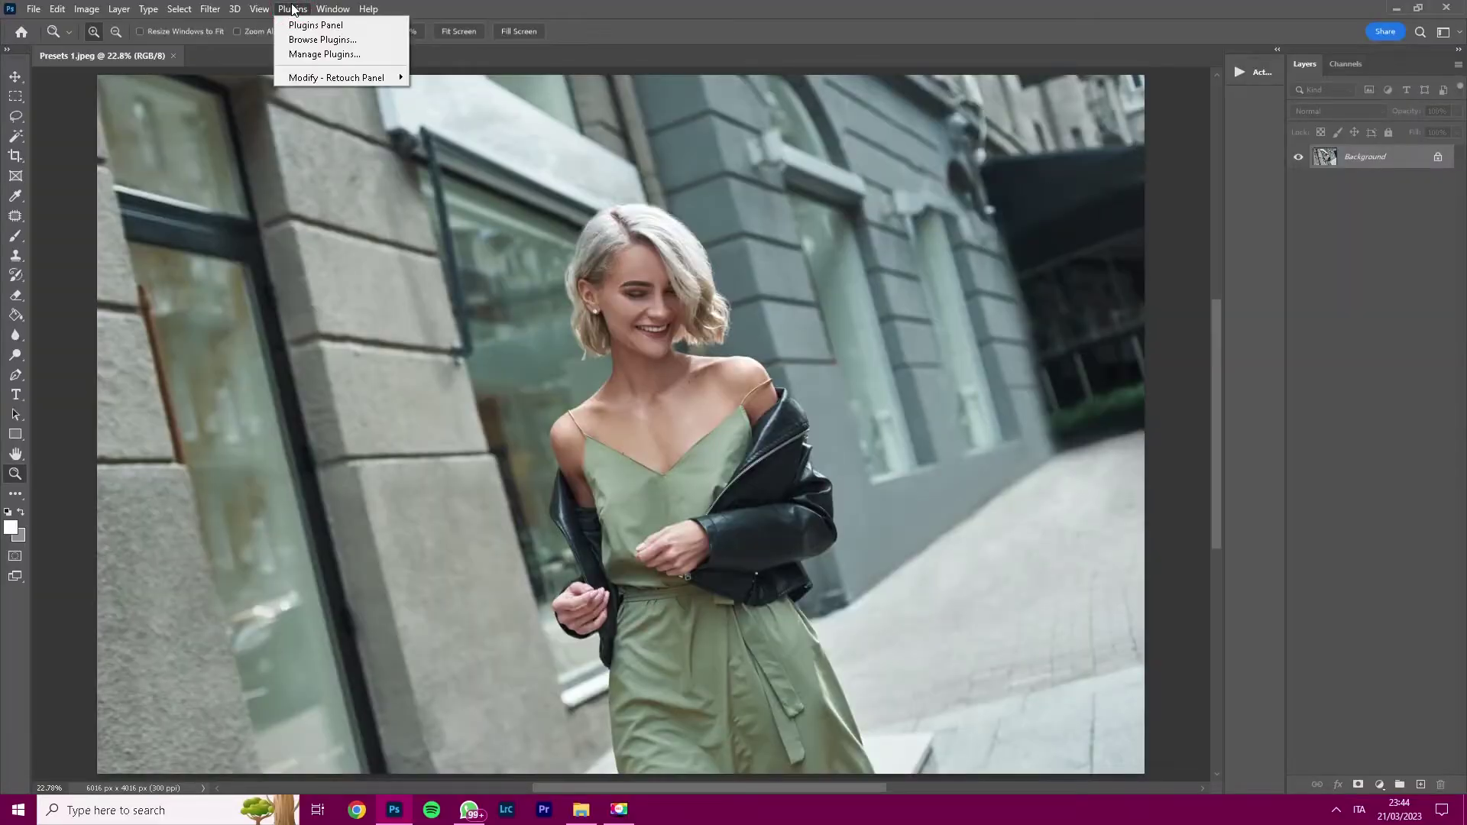
{"action": "mouse_move", "coordinate": [300, 80]}
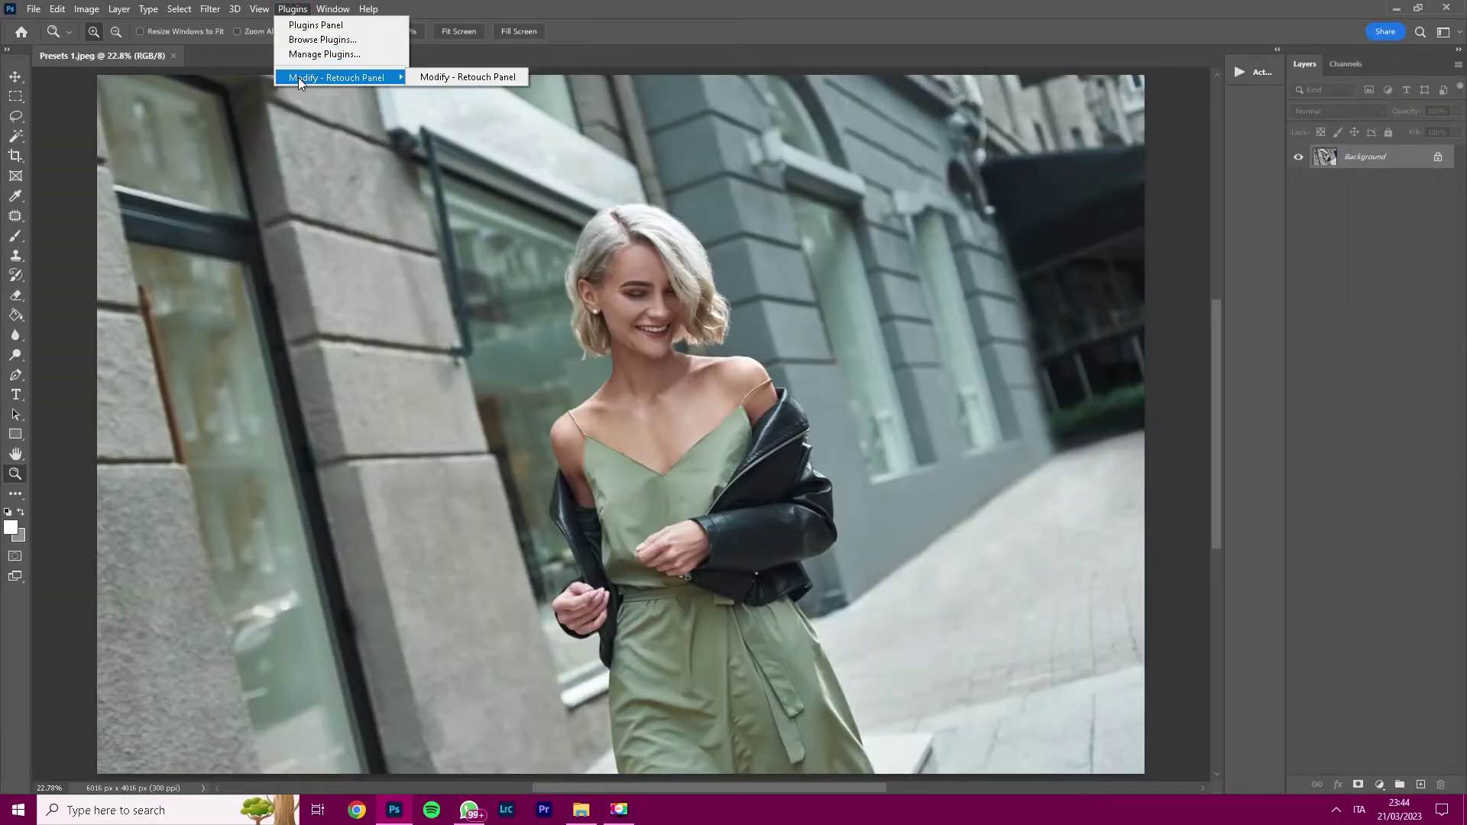
{"action": "left_click", "coordinate": [469, 77]}
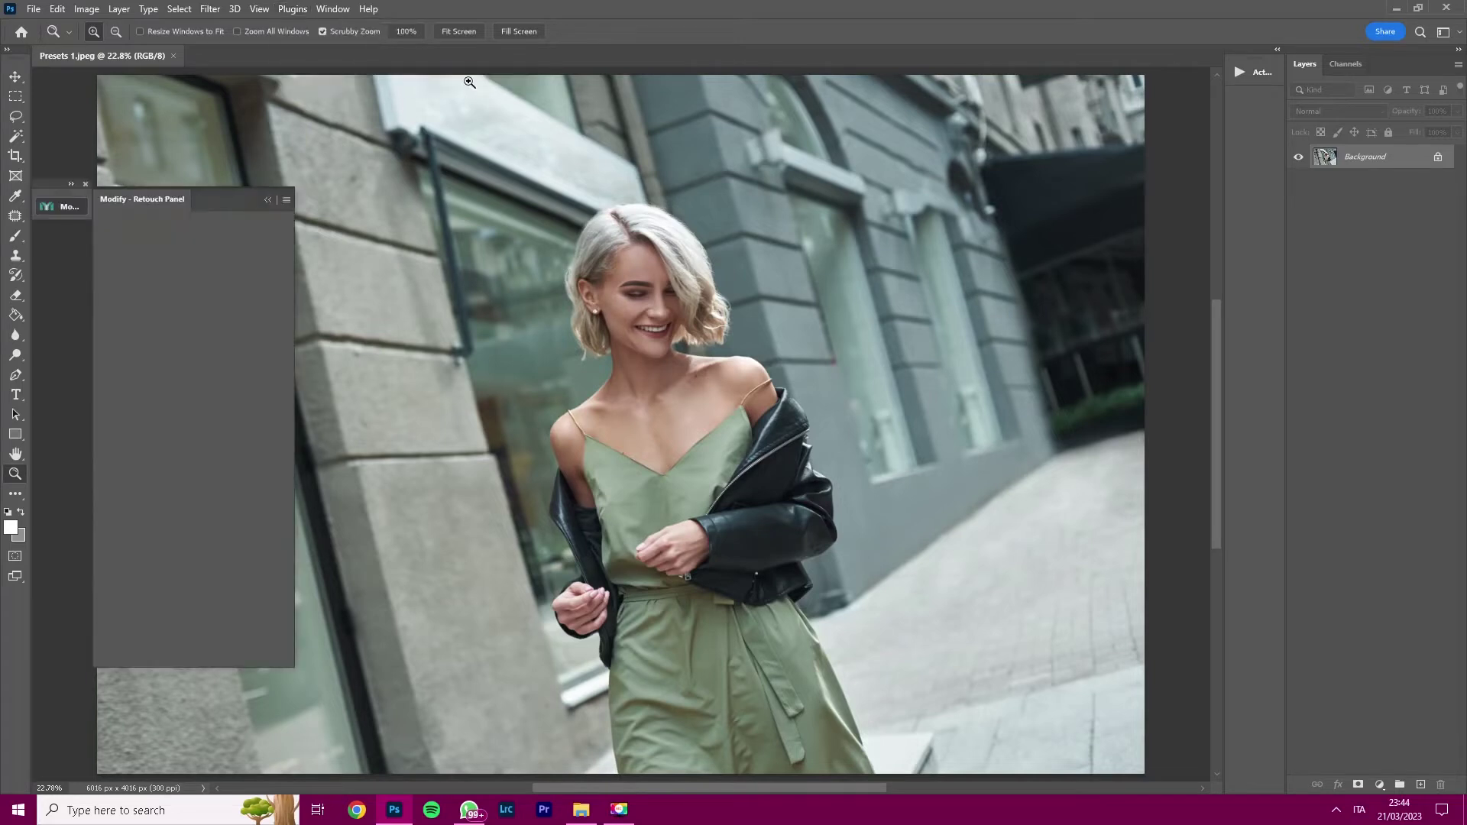
{"action": "mouse_move", "coordinate": [219, 206]}
{"action": "left_mouse_down"}
{"action": "mouse_move", "coordinate": [668, 209]}
{"action": "mouse_move", "coordinate": [1074, 180]}
{"action": "left_mouse_up"}
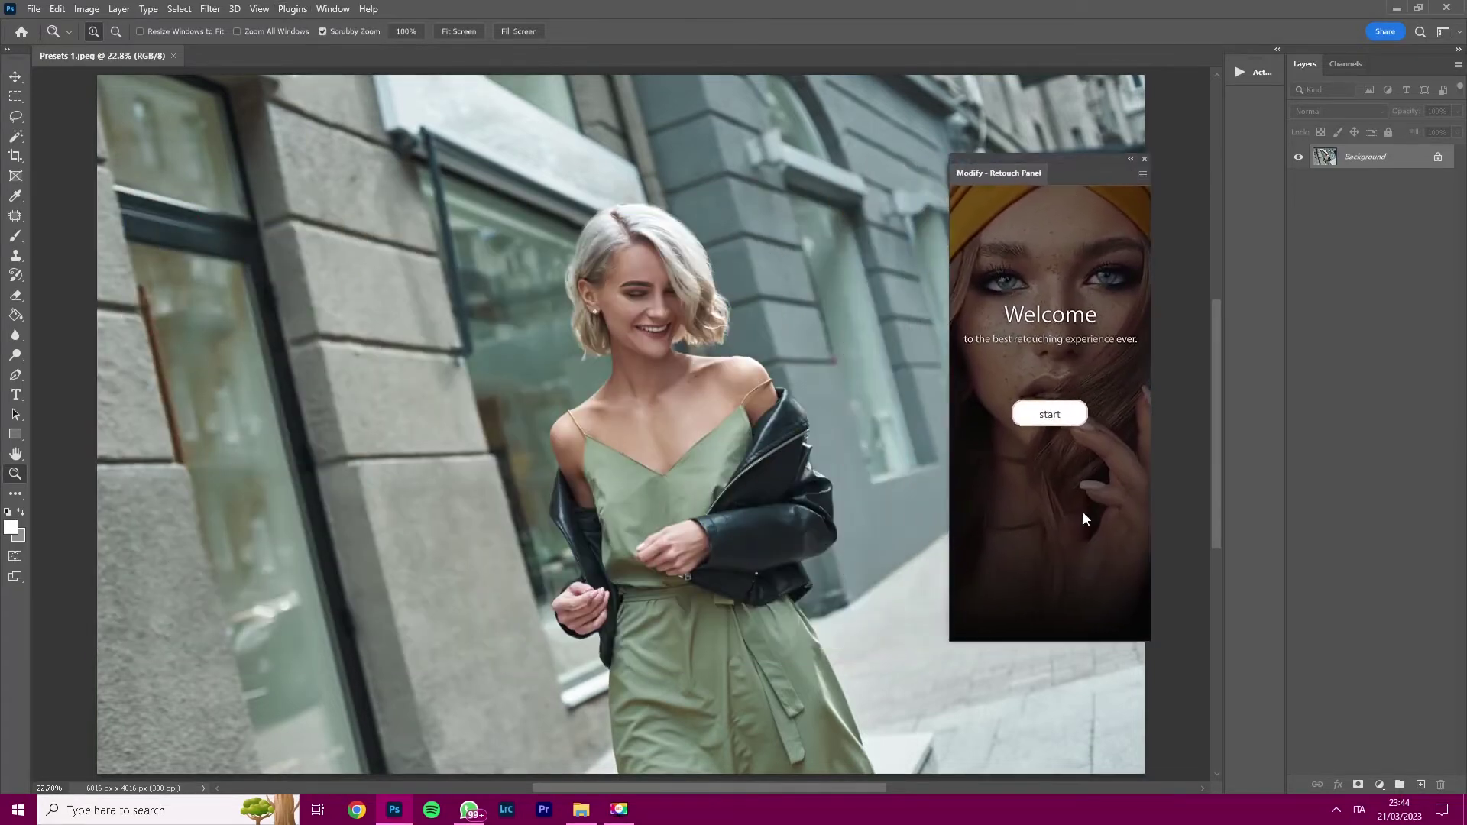
Pass the welcome screen, then browse the Retouch options and the next page of tools
{"action": "left_click", "coordinate": [1058, 420]}
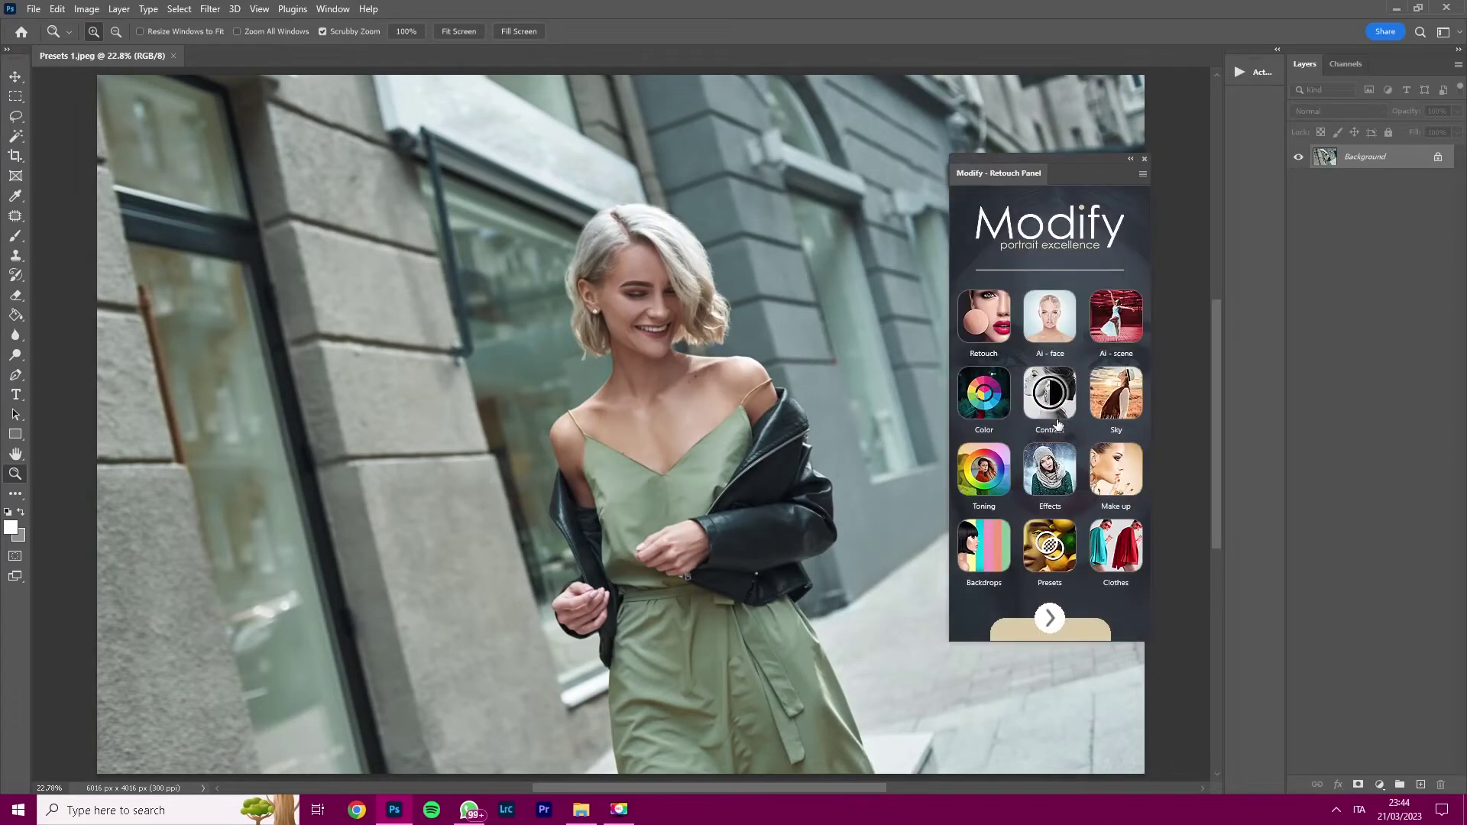
{"action": "left_click", "coordinate": [988, 339]}
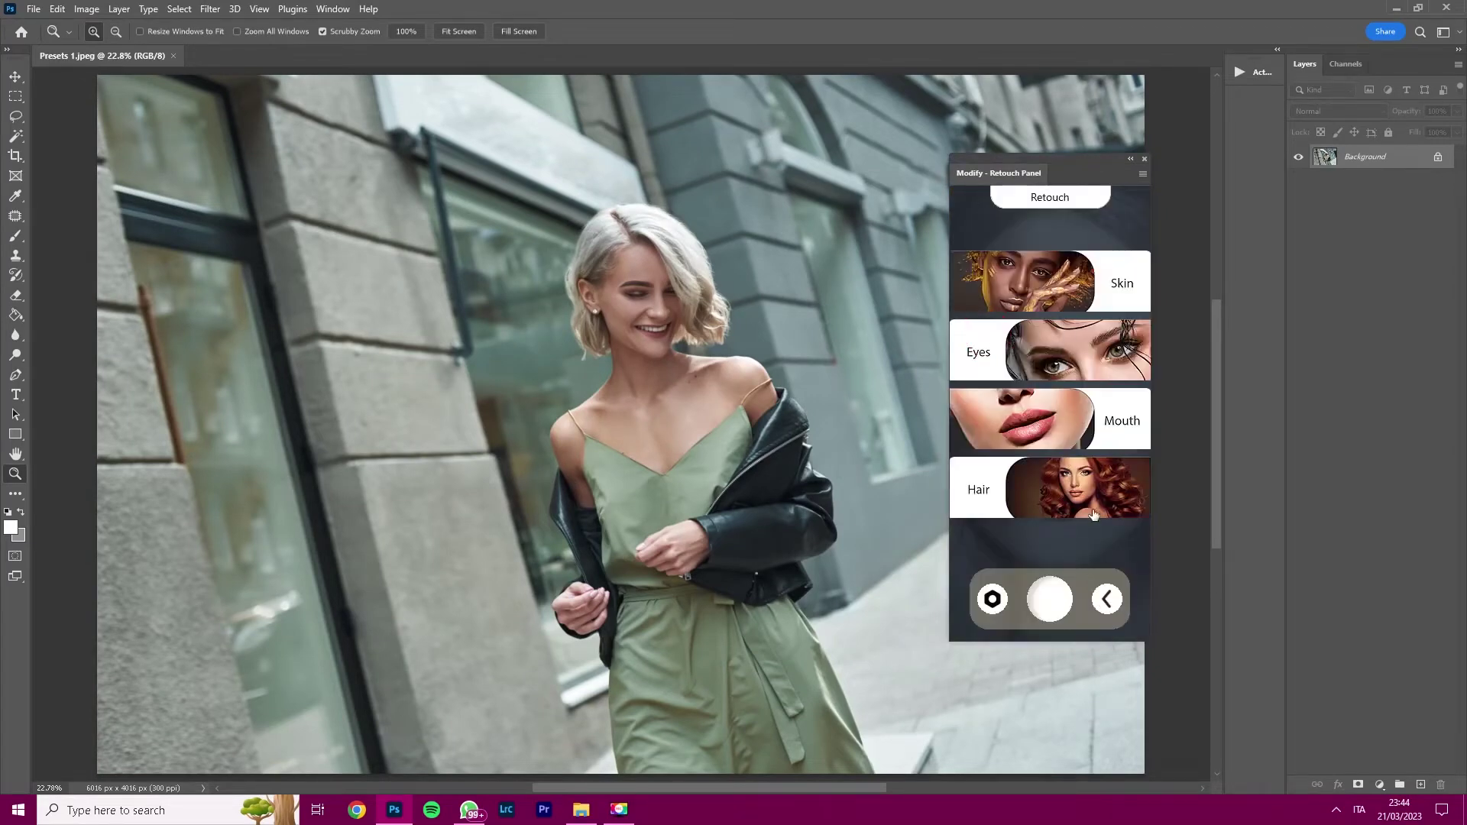
{"action": "left_click", "coordinate": [1103, 598]}
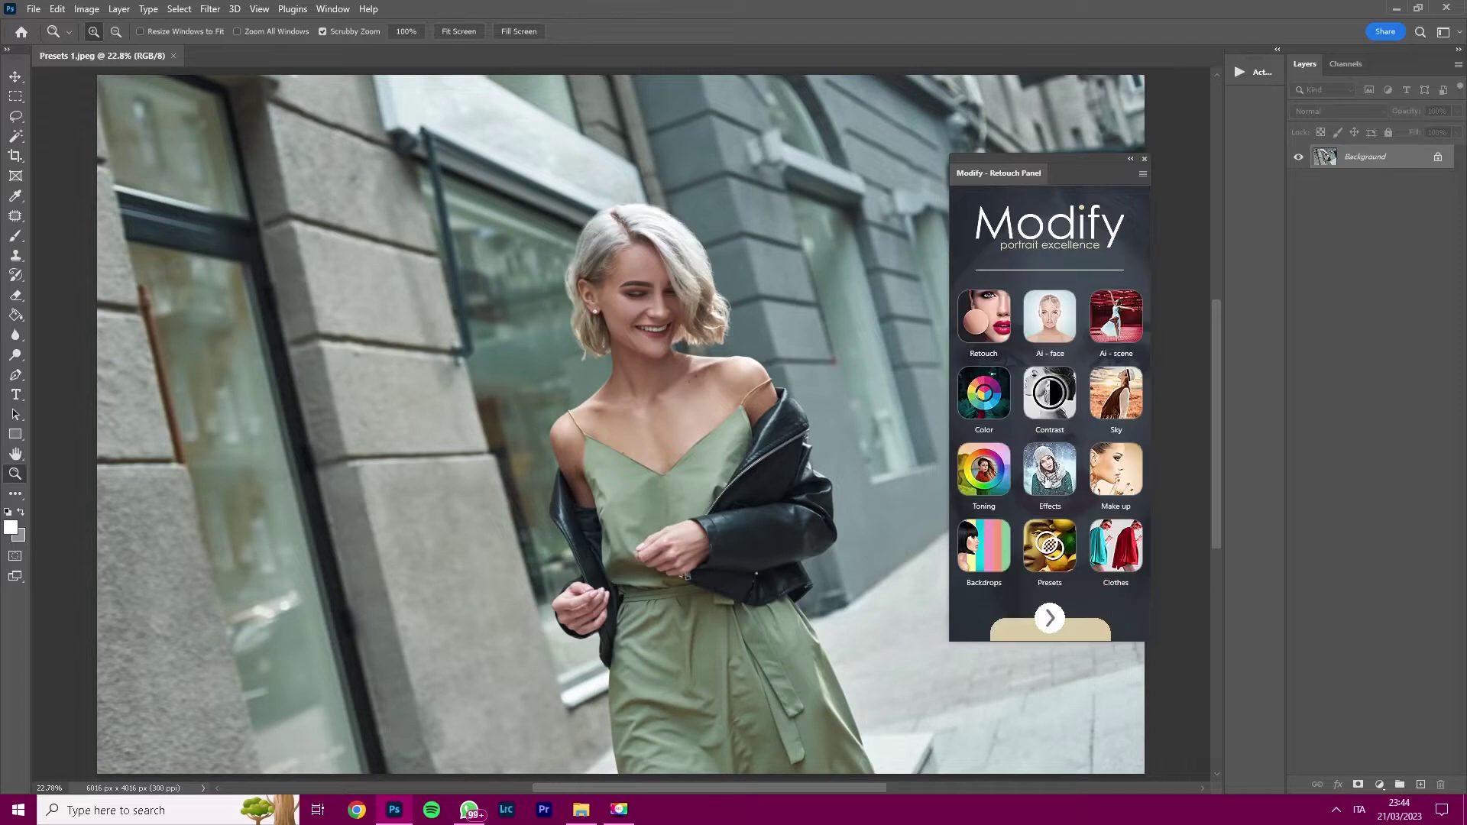
{"action": "left_click", "coordinate": [1049, 617]}
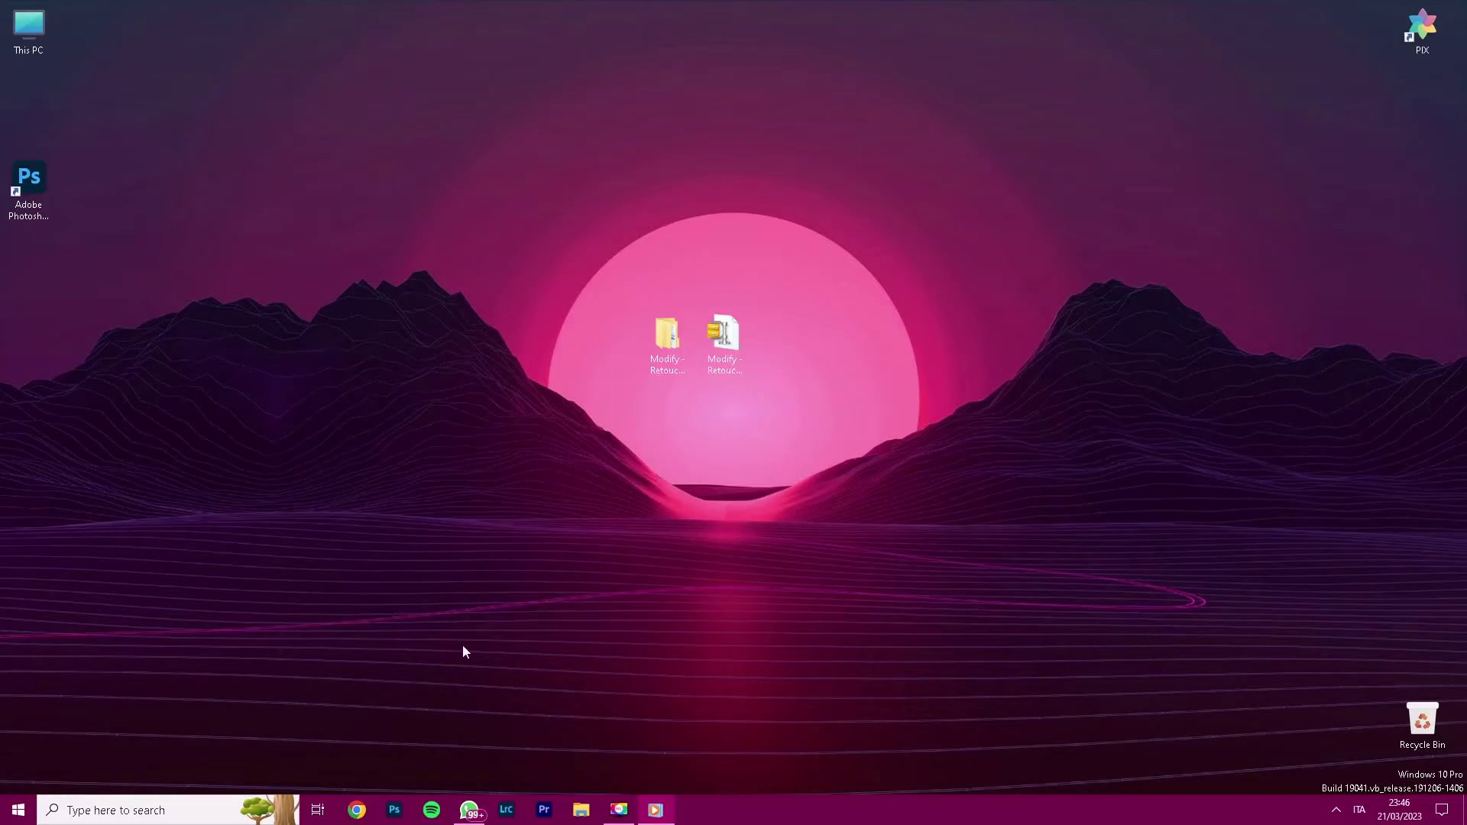
Open the Modify - Retouch Panel > Modify - Retouch Panel > Install > Manual folder
{"action": "left_click", "coordinate": [679, 340]}
{"action": "double_click", "coordinate": [679, 340]}
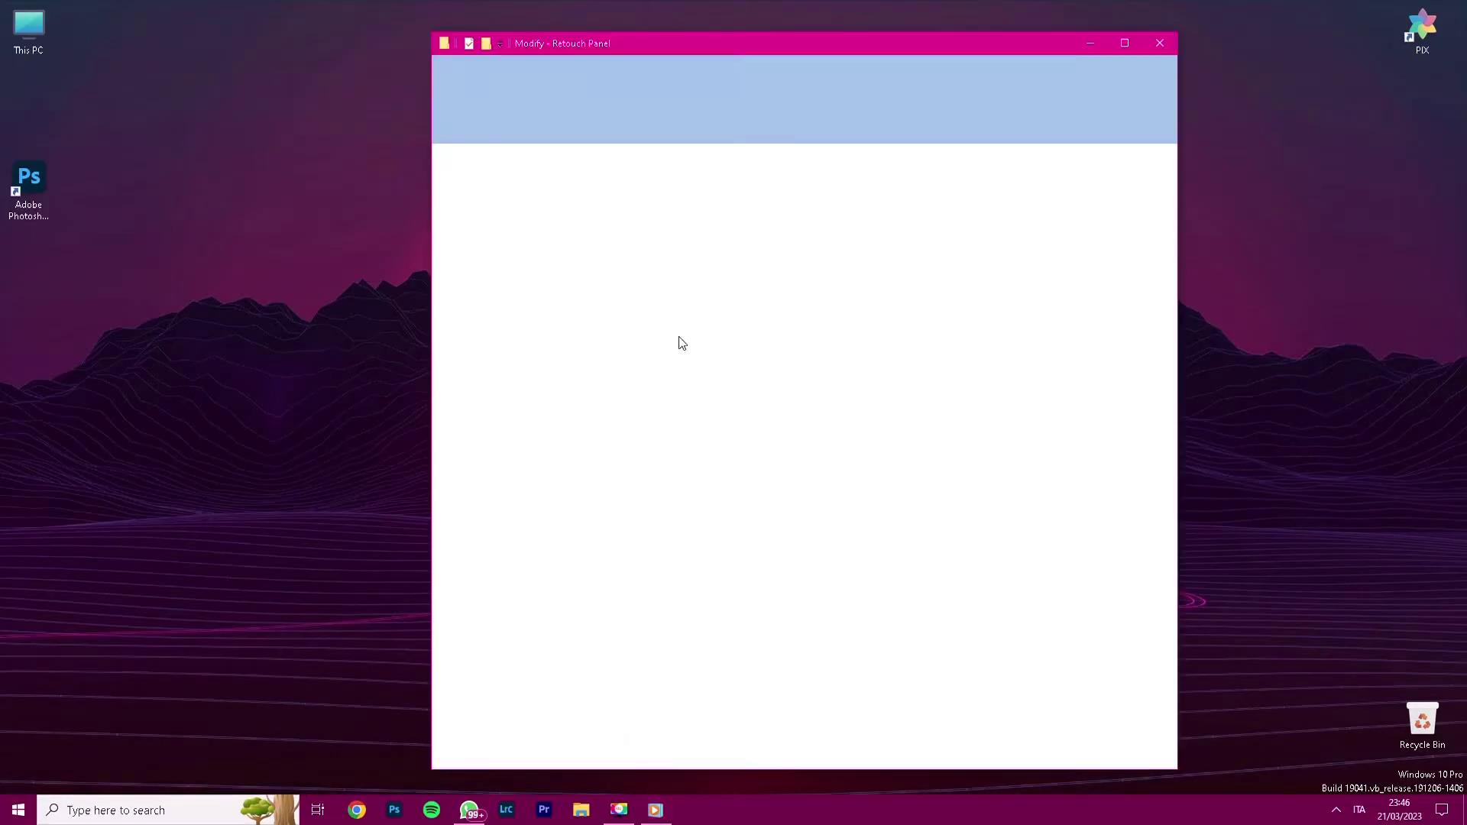
{"action": "double_click", "coordinate": [678, 207]}
{"action": "double_click", "coordinate": [665, 208]}
{"action": "double_click", "coordinate": [669, 223]}
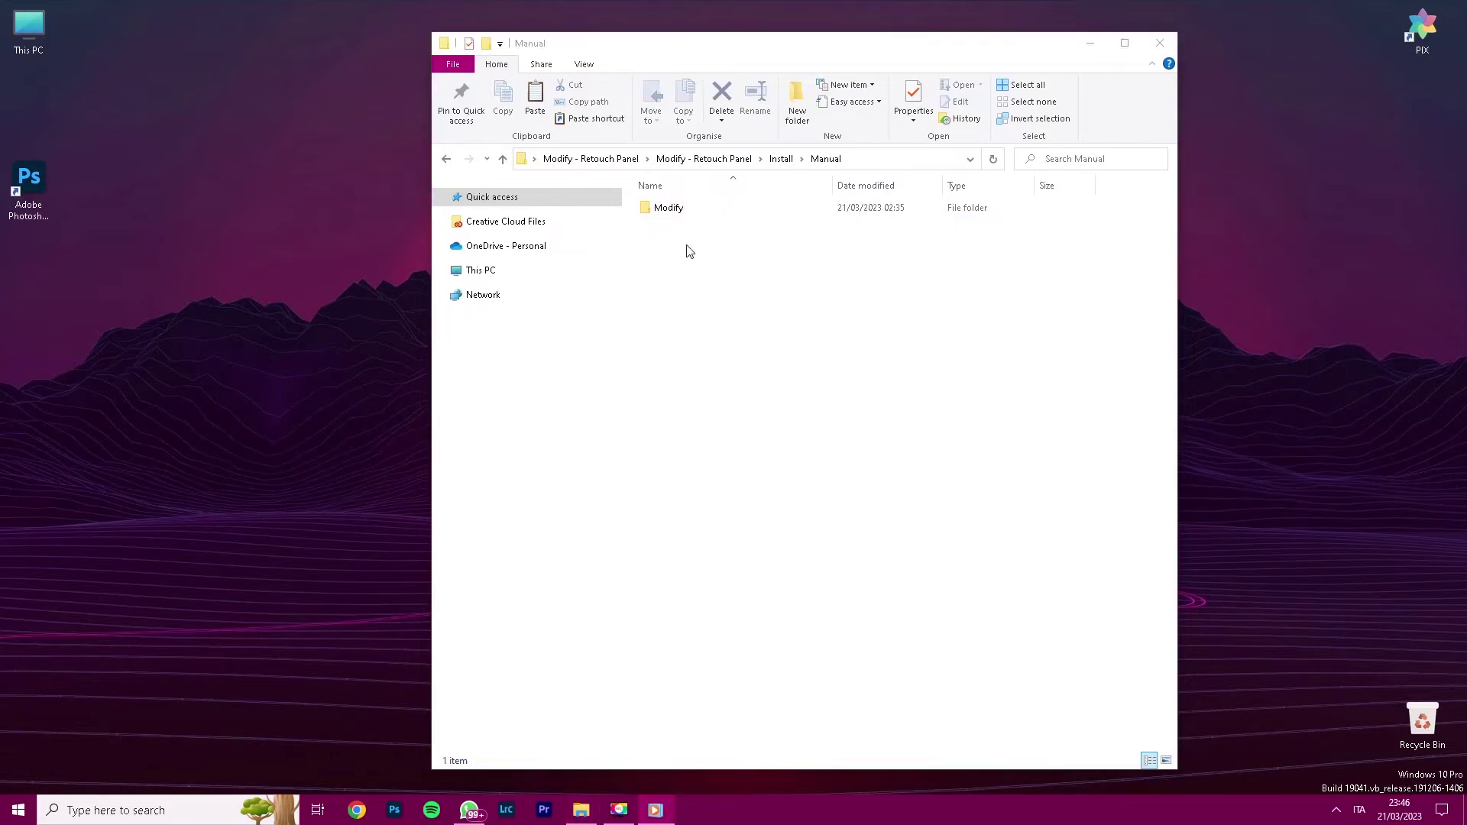
Copy the Modify folder for manual installation
{"action": "right_click", "coordinate": [675, 210]}
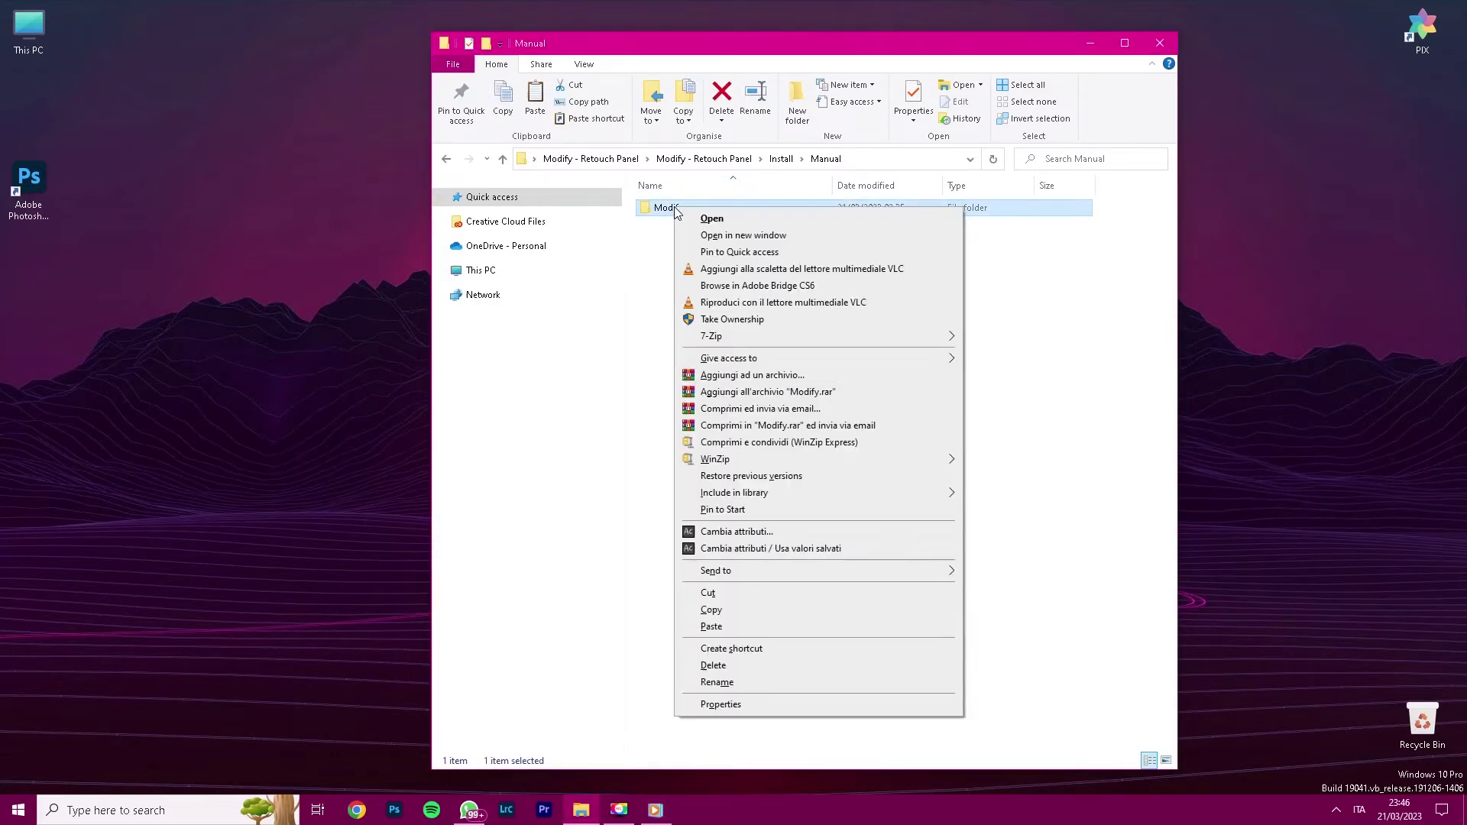
{"action": "left_click", "coordinate": [710, 610]}
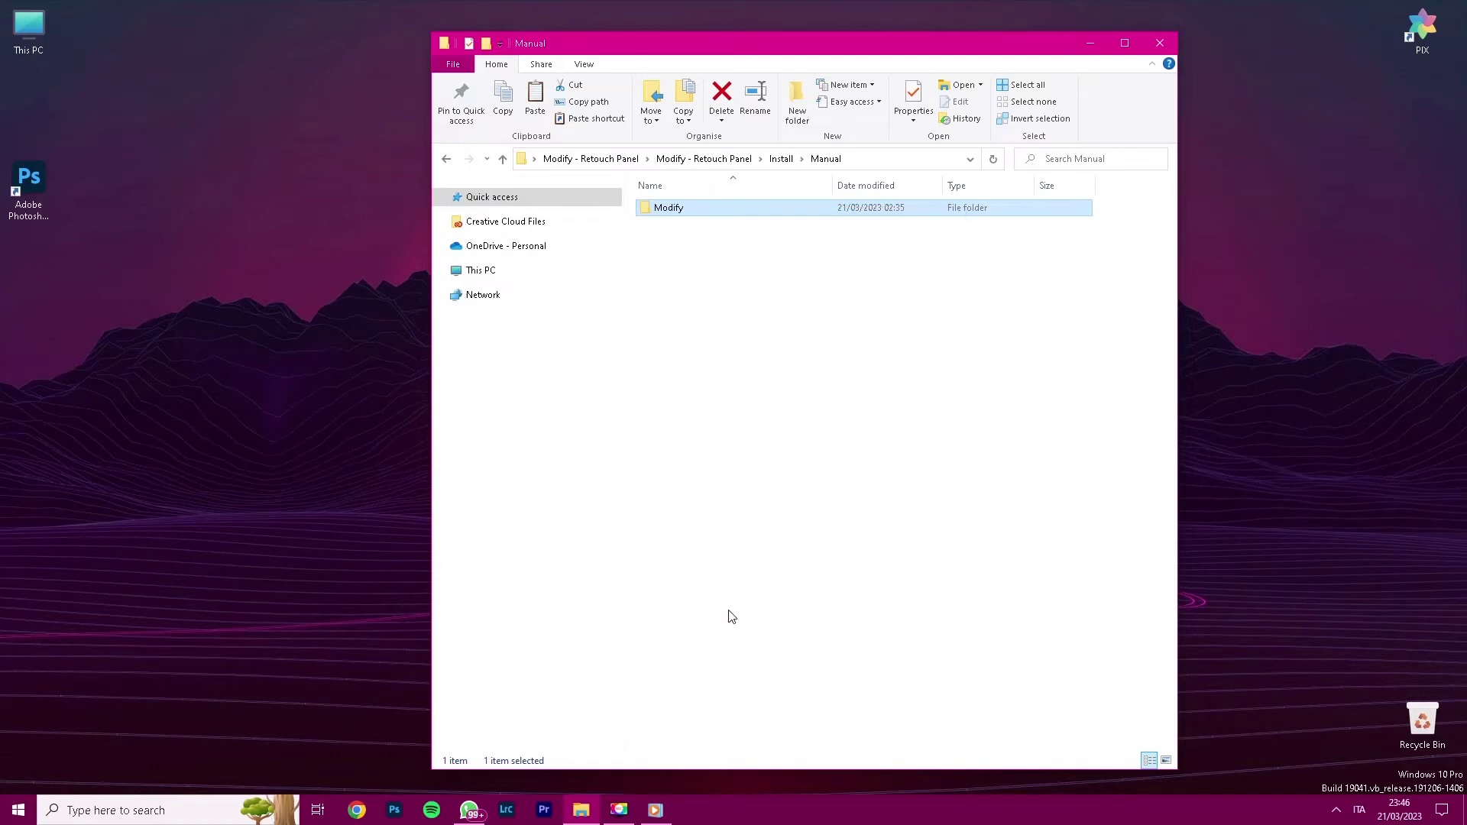
{"action": "left_click", "coordinate": [19, 811]}
Search Start for 'photo' and open the Adobe Photoshop 2023 shortcut's file location
{"action": "type", "text": "photo"}
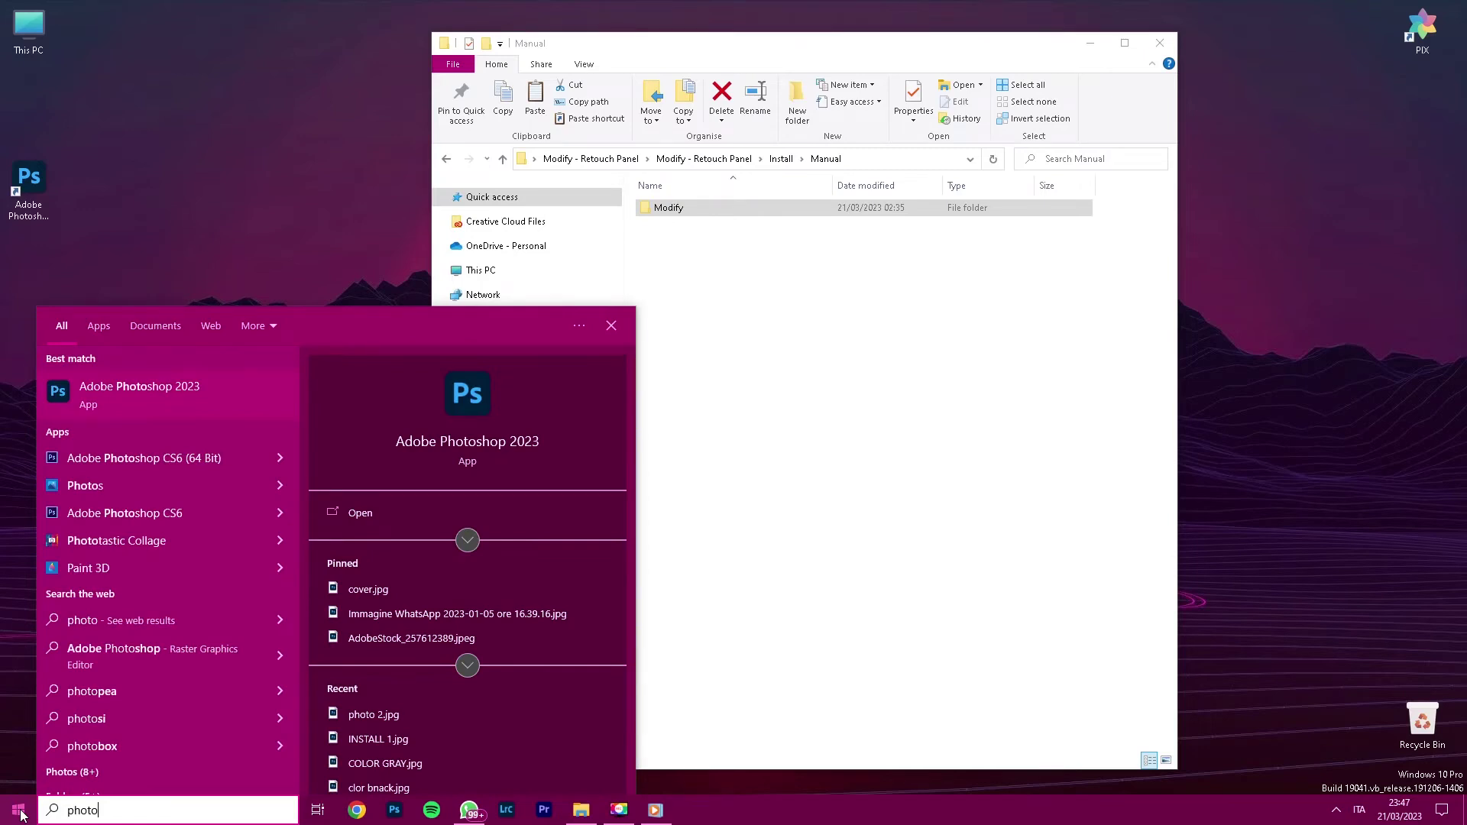
{"action": "right_click", "coordinate": [132, 401]}
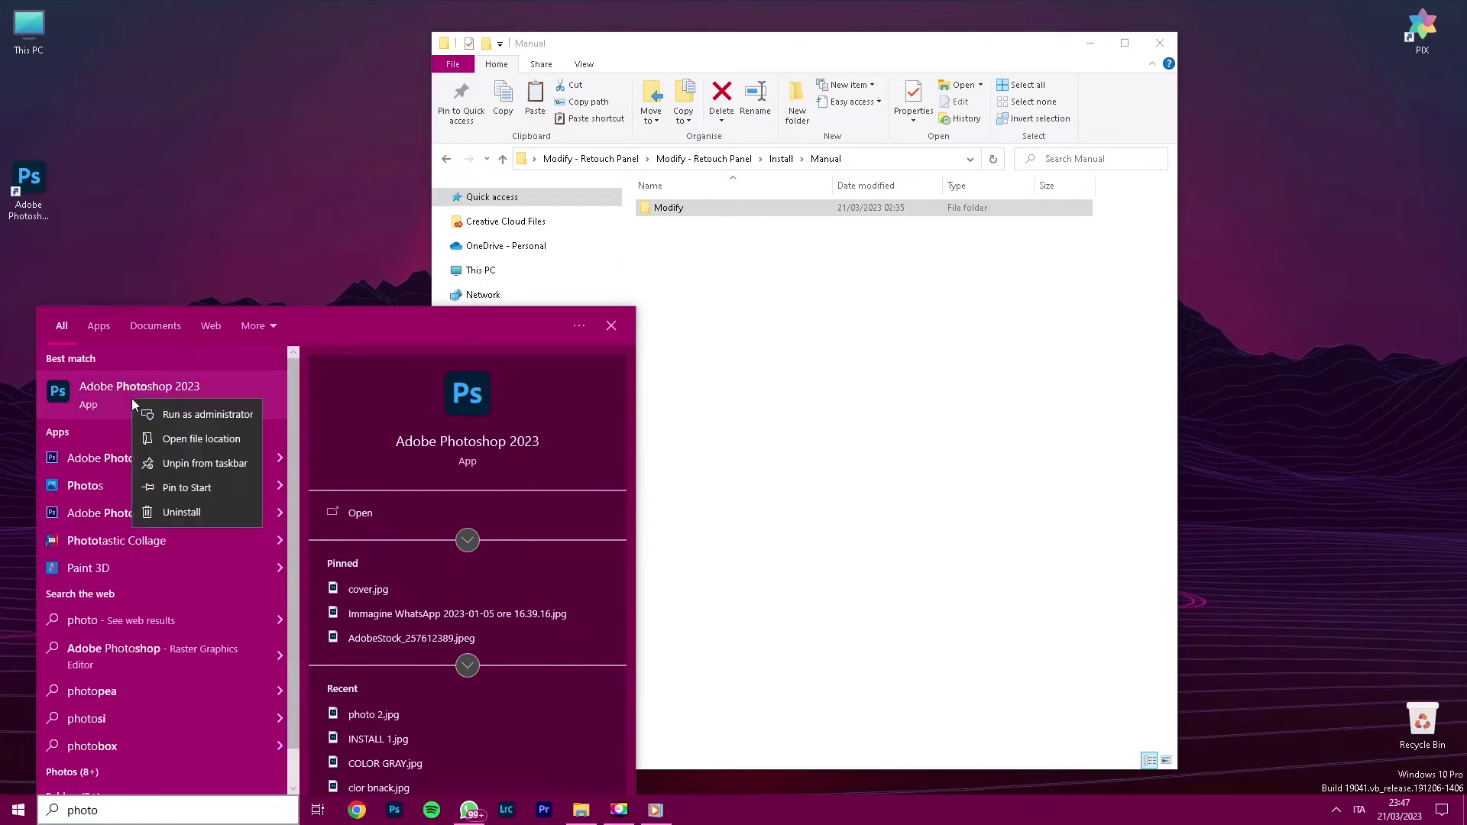
{"action": "left_click", "coordinate": [193, 443]}
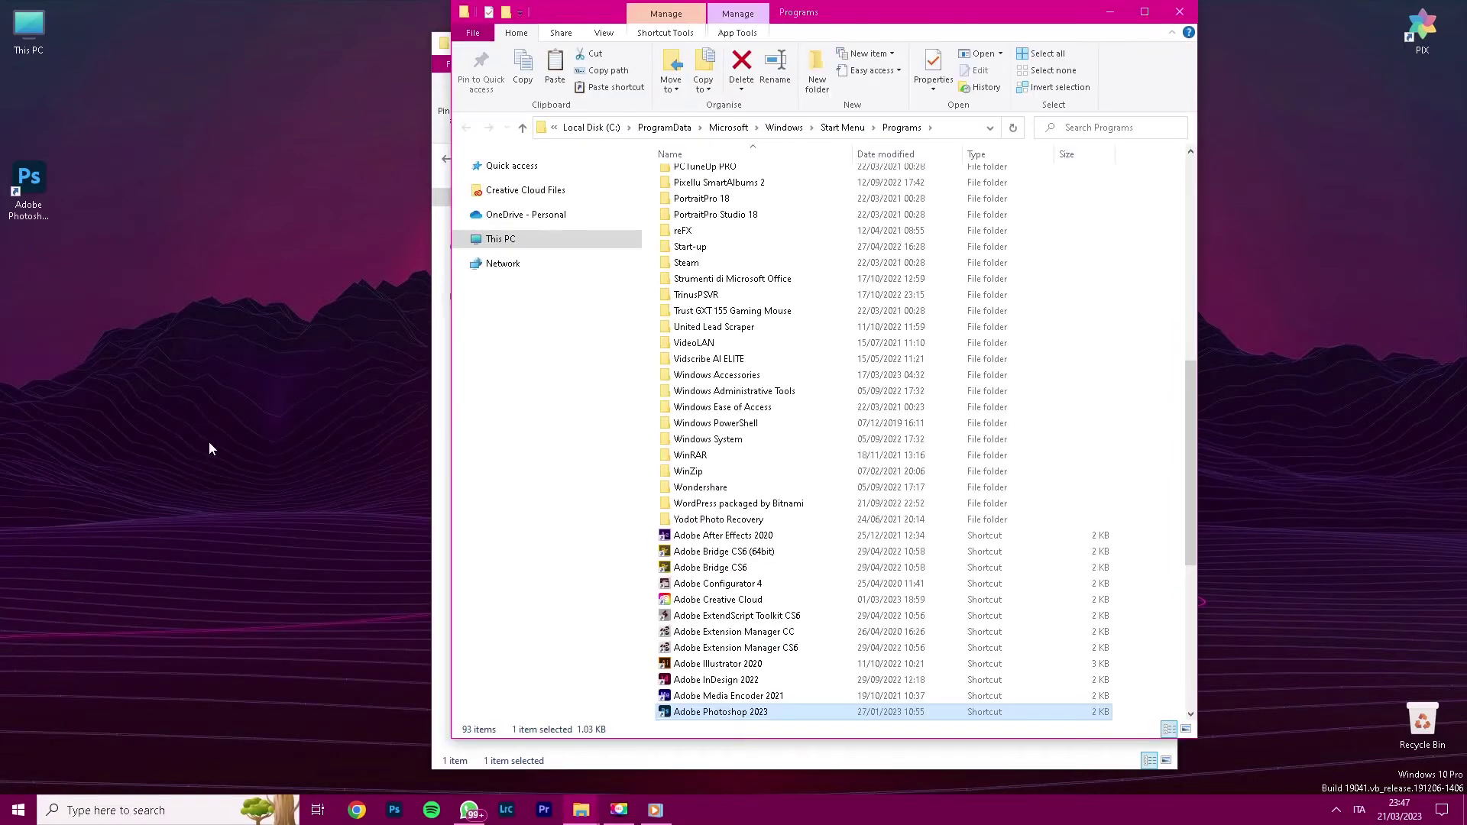
Open the Photoshop 2023 shortcut's installation folder
{"action": "left_click_drag", "start_coordinate": [1189, 419], "coordinate": [1189, 525]}
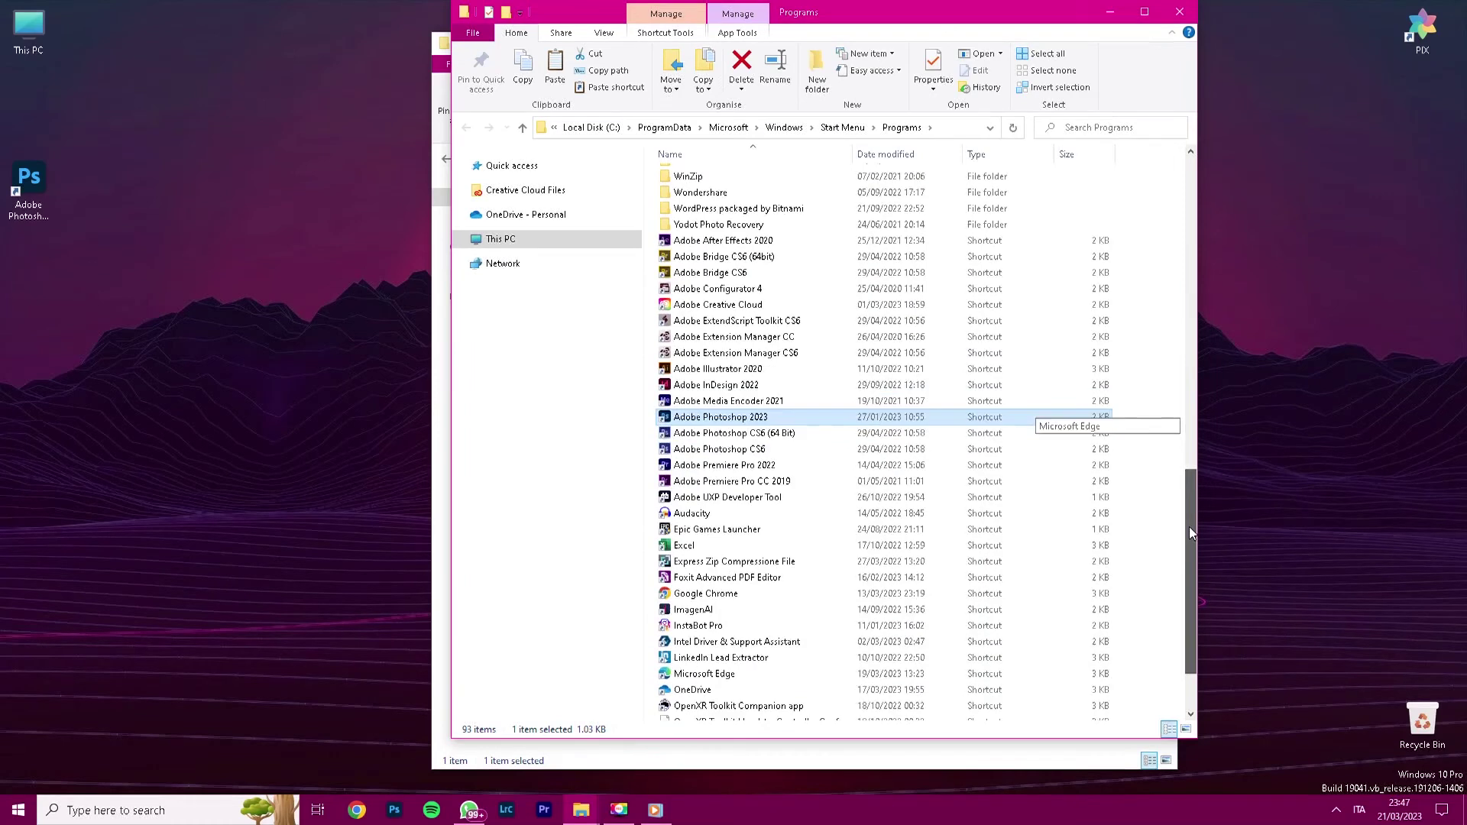
{"action": "right_click", "coordinate": [745, 418]}
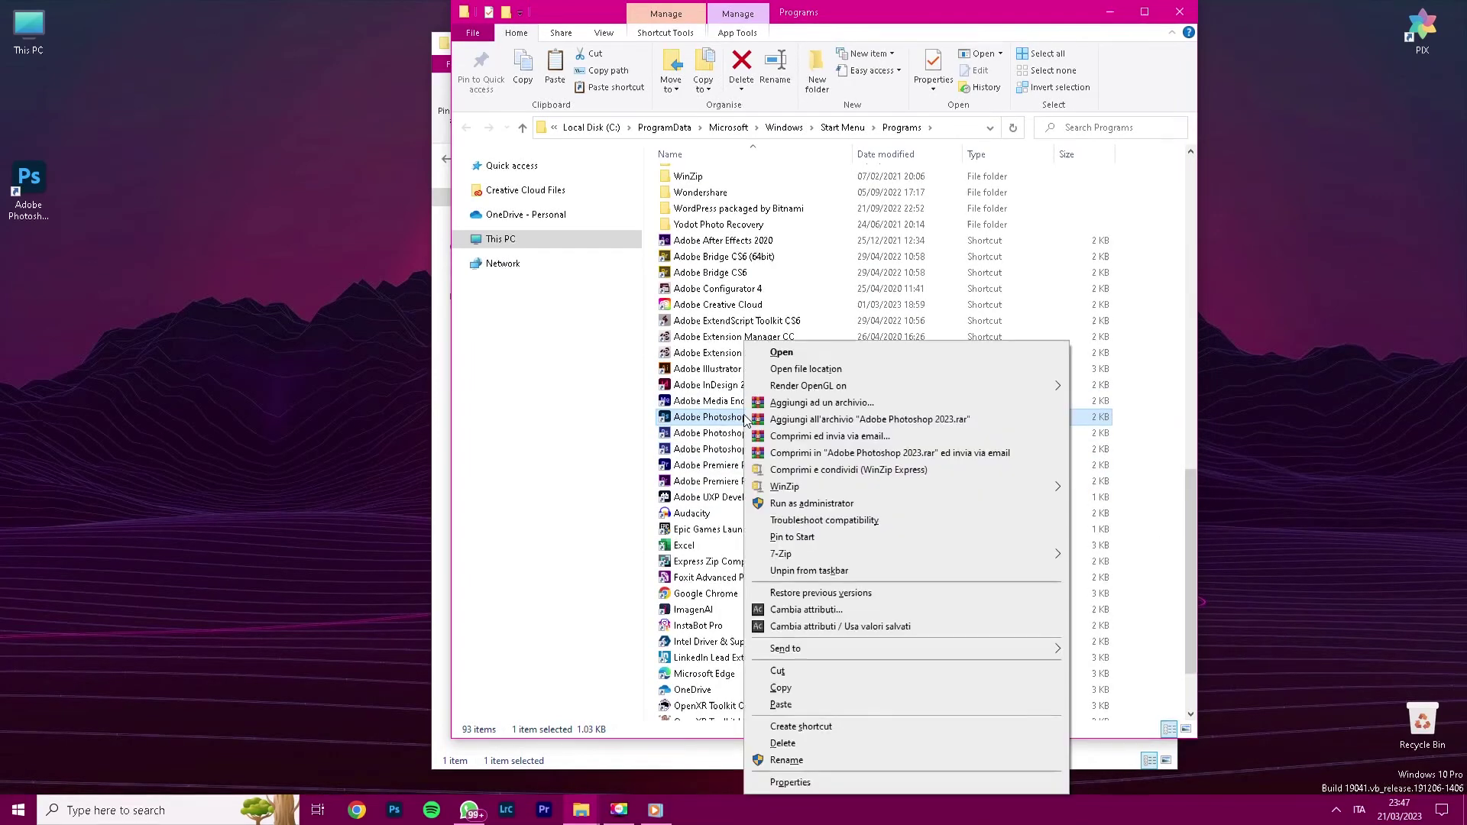
{"action": "left_click", "coordinate": [825, 372]}
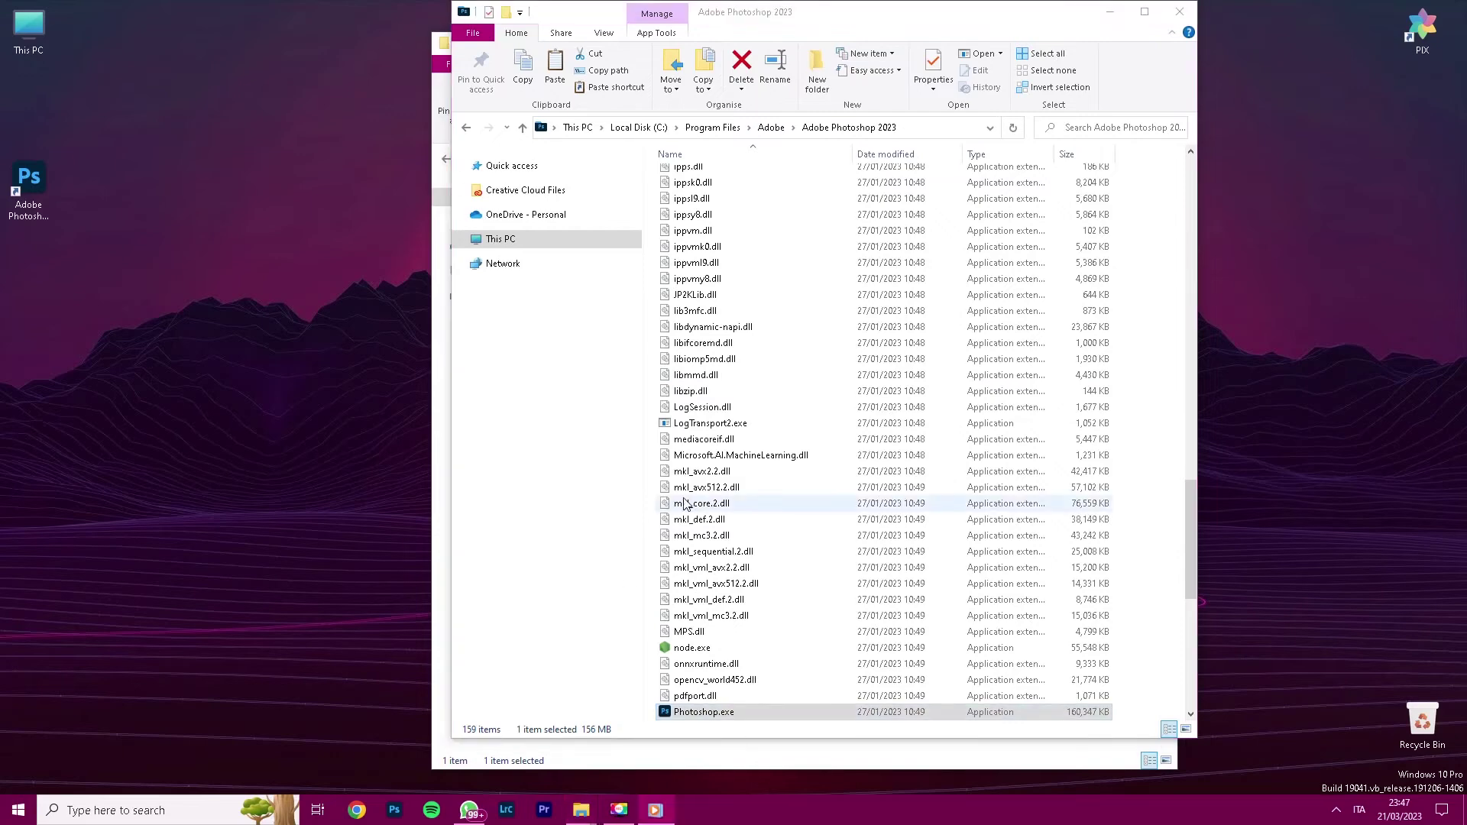
Paste the Modify folder into the Plug-ins folder, granting administrator permission
{"action": "left_click_drag", "start_coordinate": [1189, 527], "coordinate": [1181, 177]}
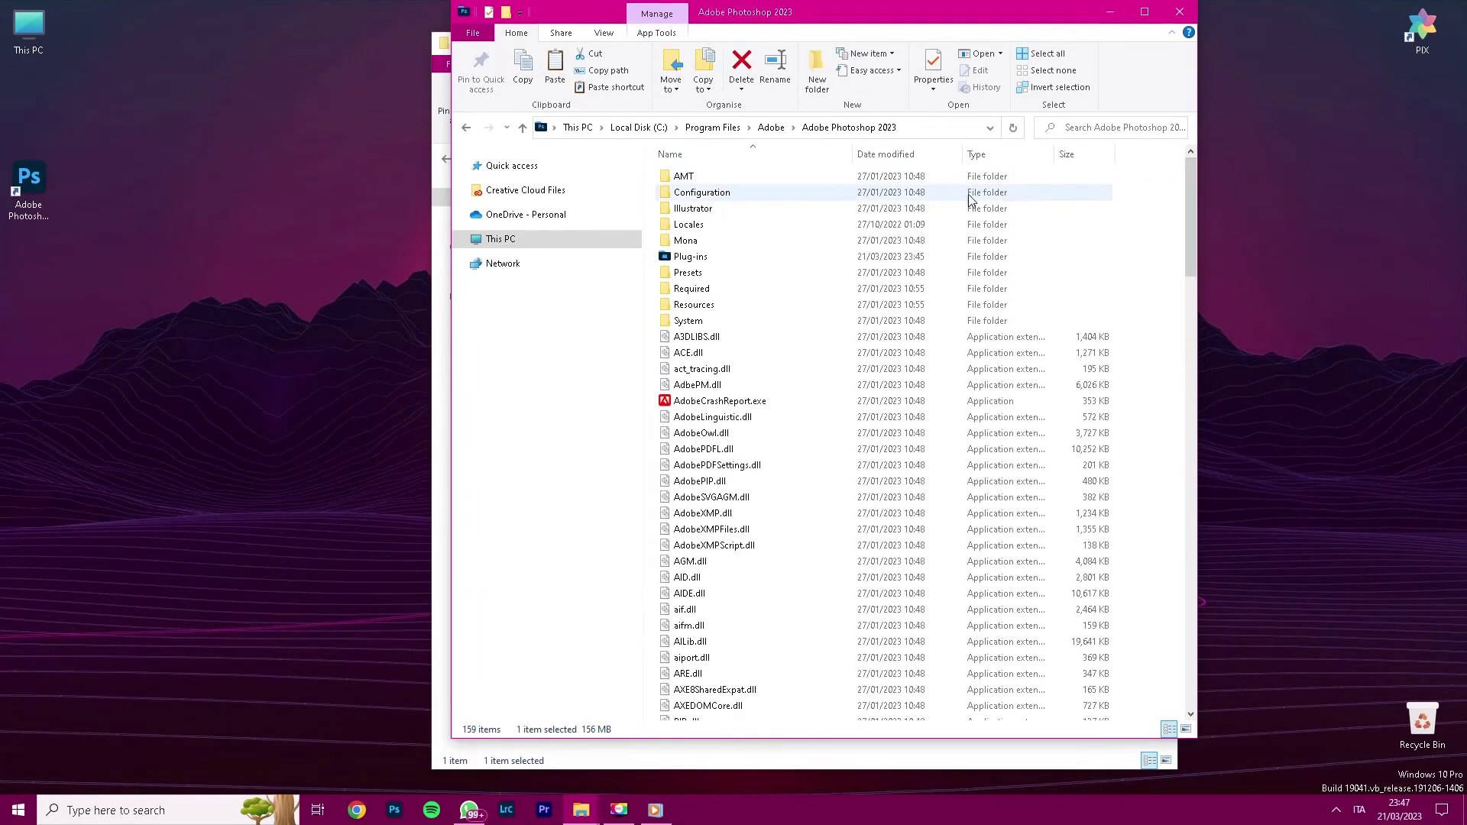
{"action": "double_click", "coordinate": [677, 258]}
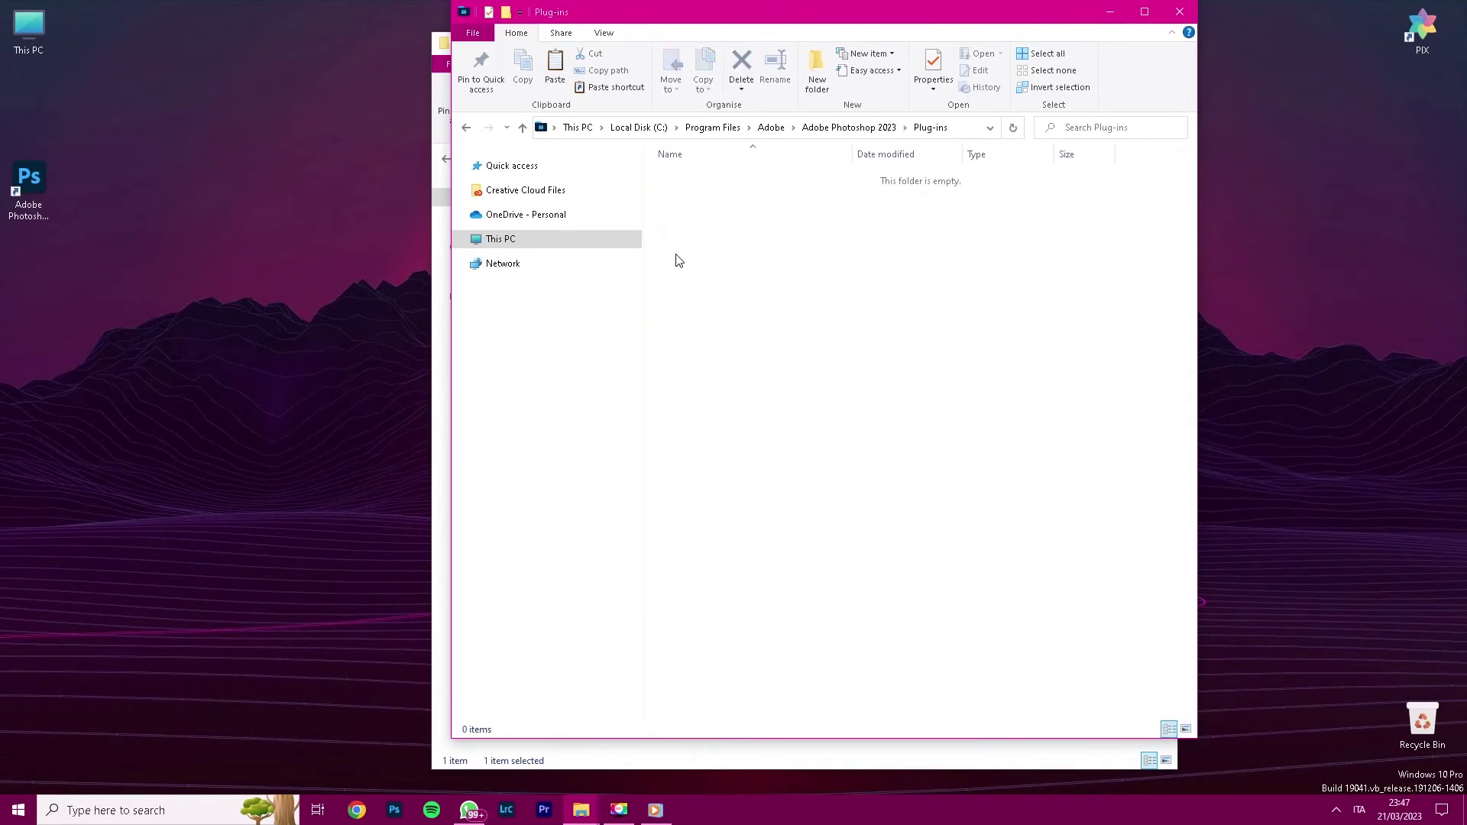
{"action": "right_click", "coordinate": [765, 244]}
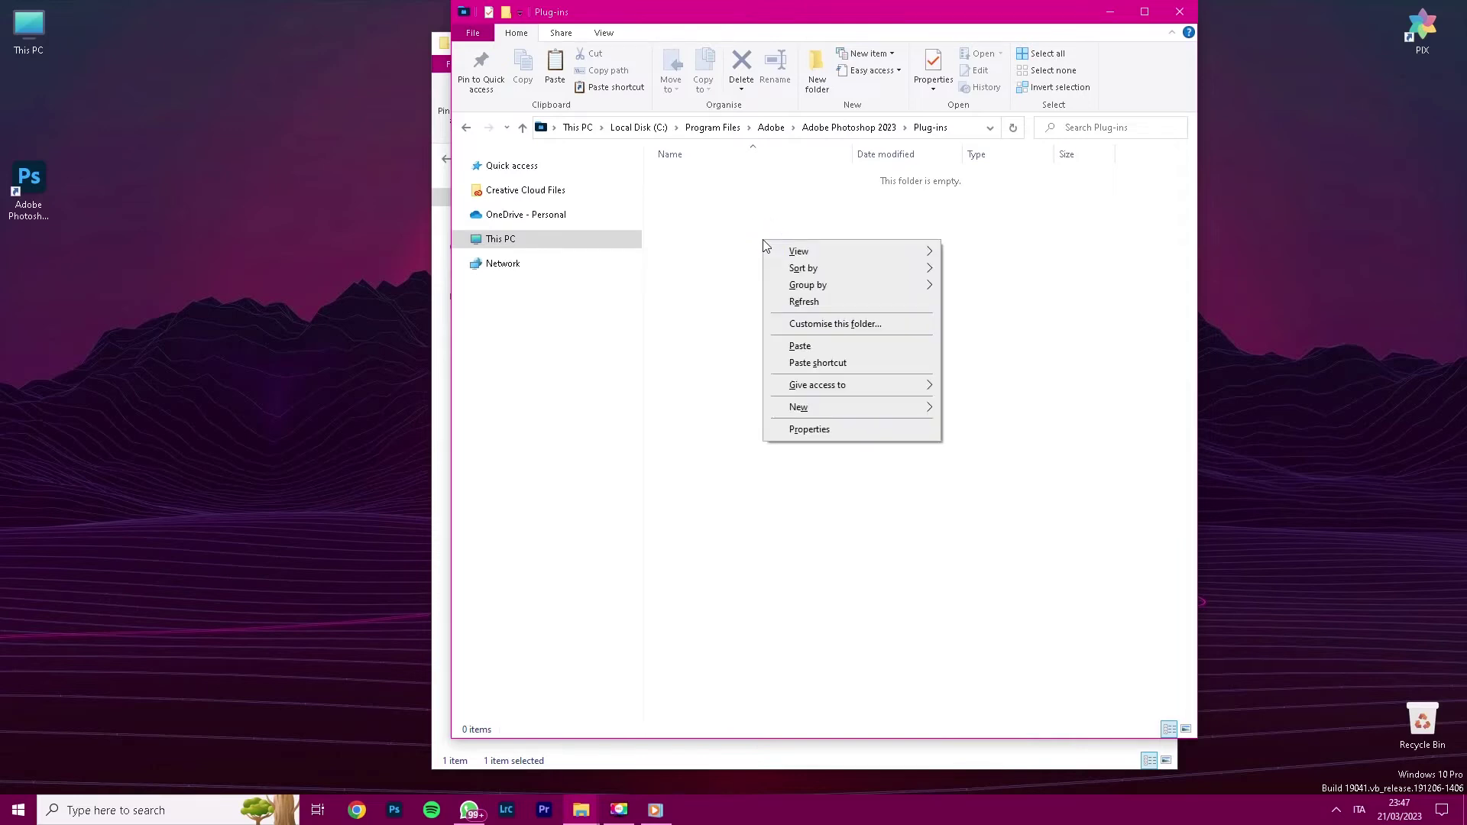
{"action": "left_click", "coordinate": [800, 348]}
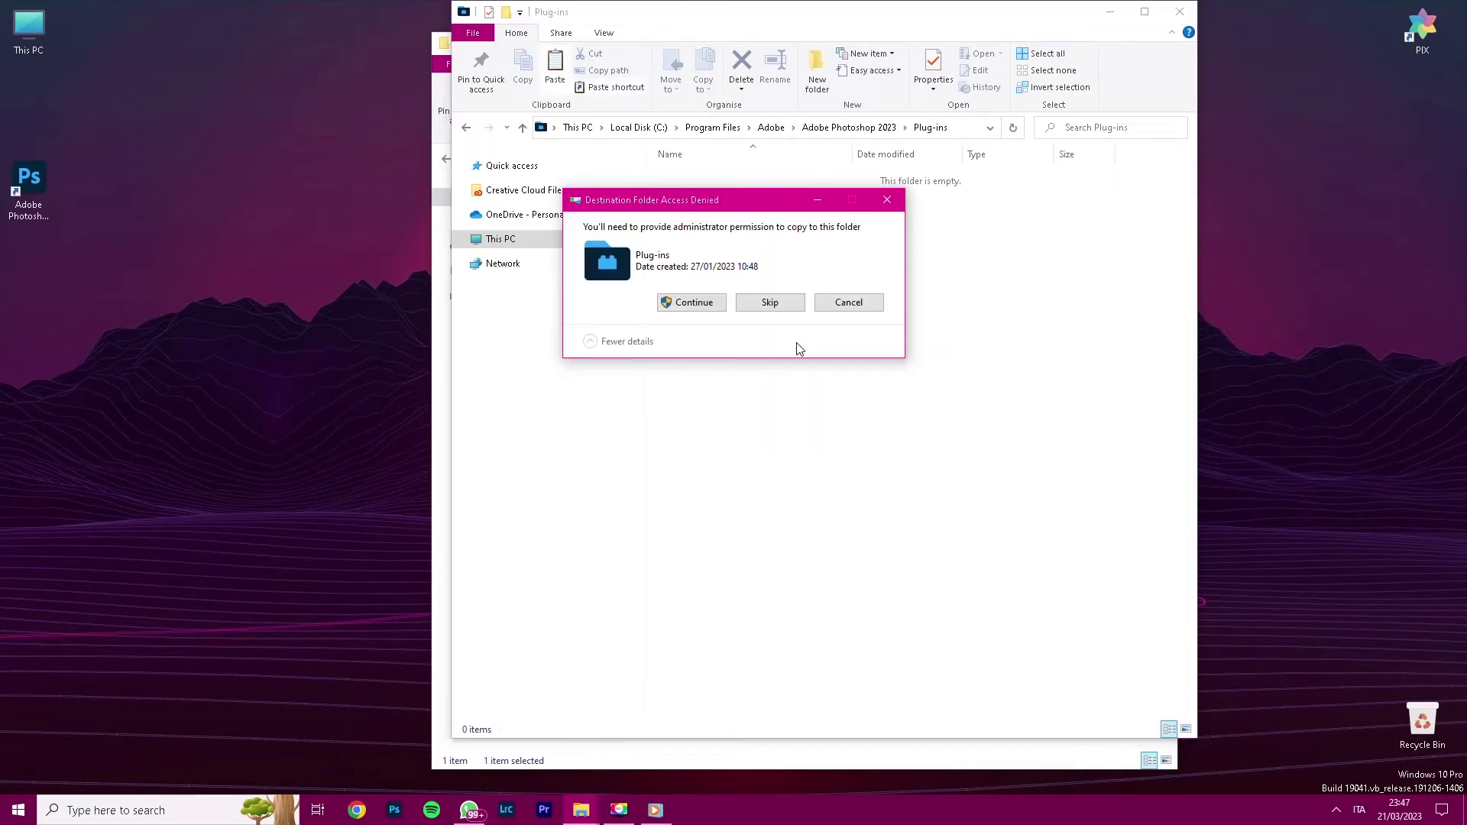
{"action": "left_click", "coordinate": [693, 303]}
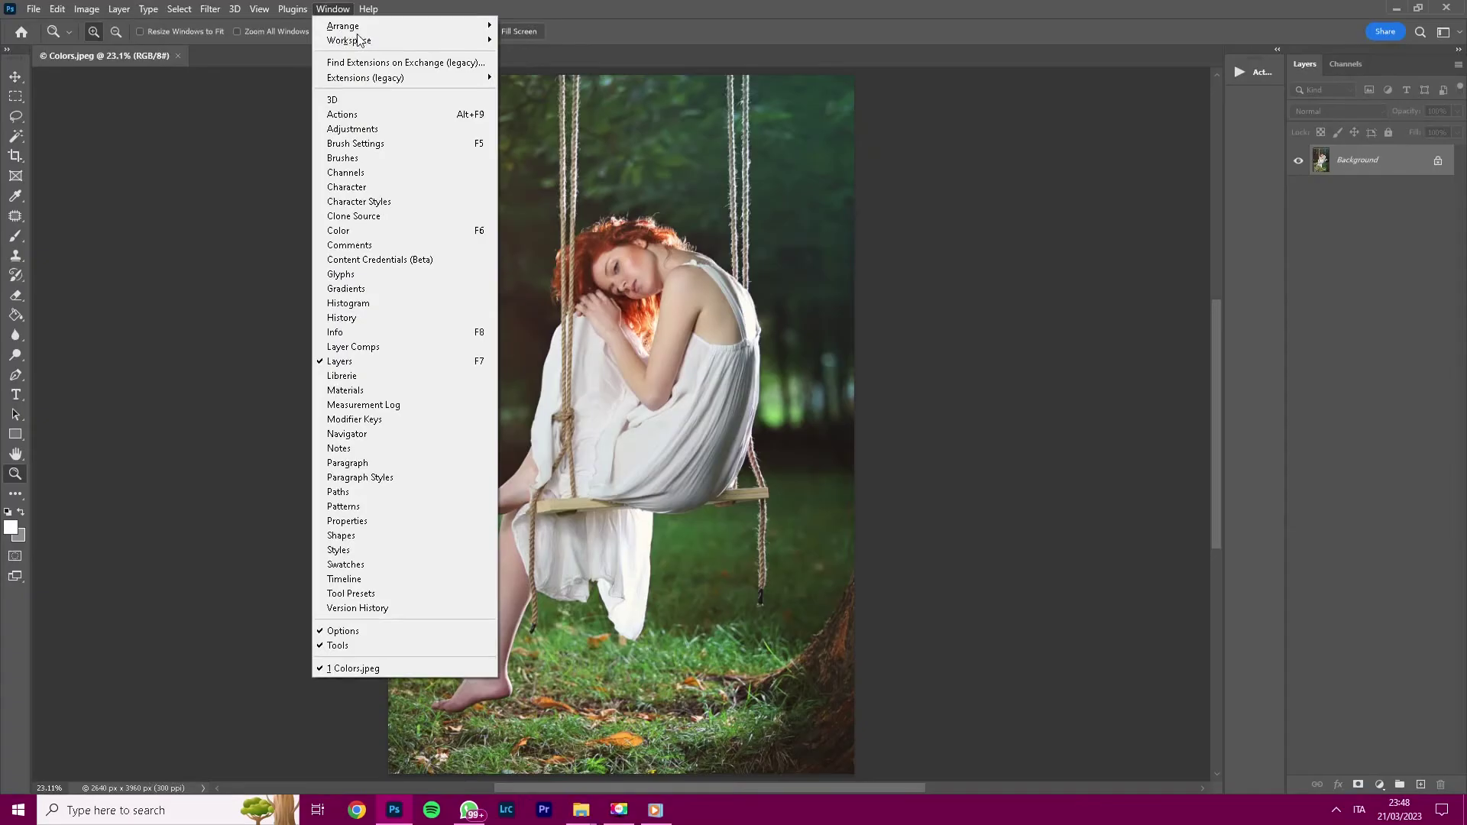
Launch Plugins > Modify - Retouch Panel > Modify - Retouch Panel and pass its welcome screen
{"action": "mouse_move", "coordinate": [360, 42]}
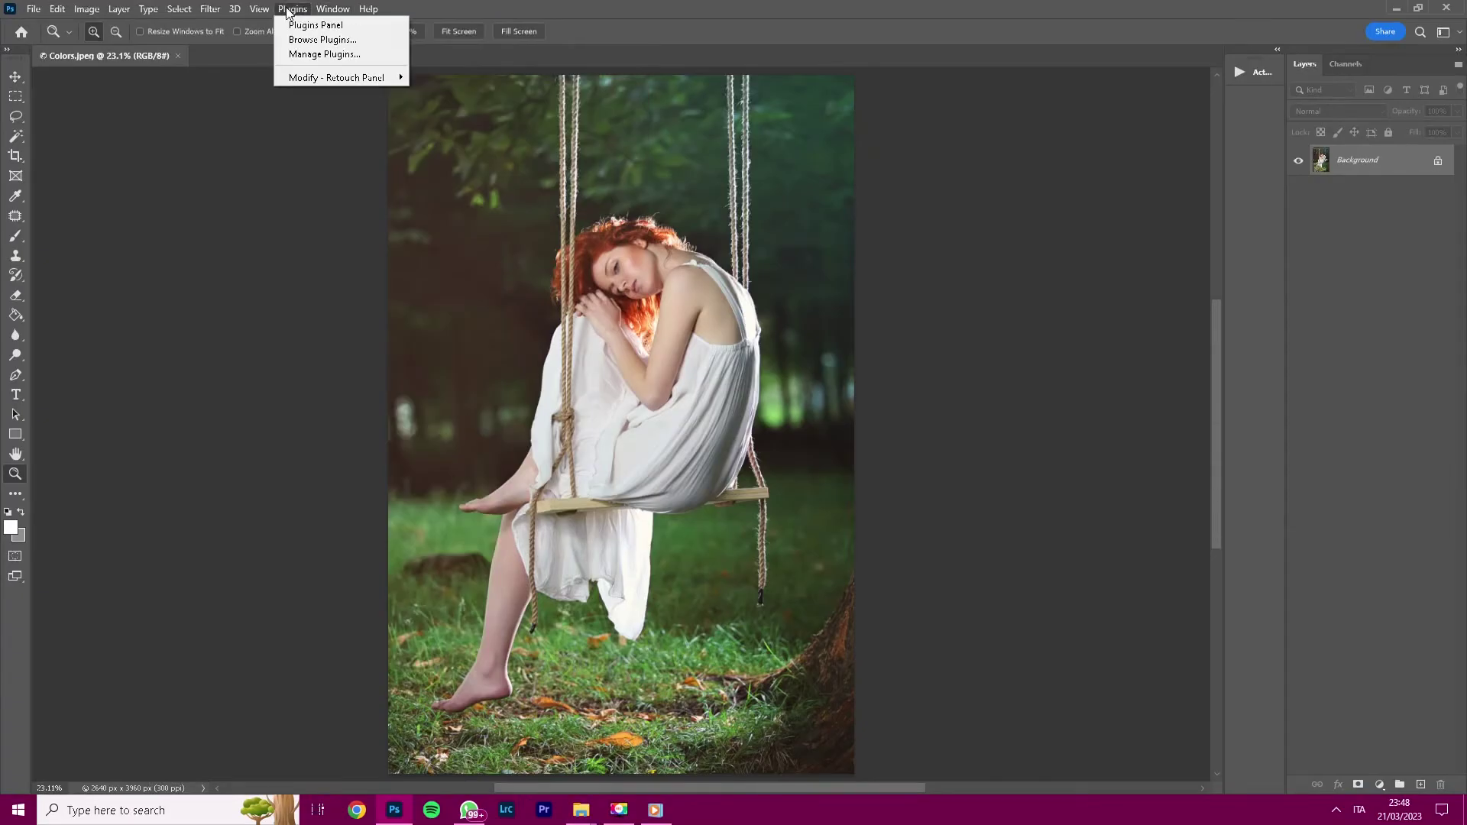
{"action": "left_click", "coordinate": [353, 78]}
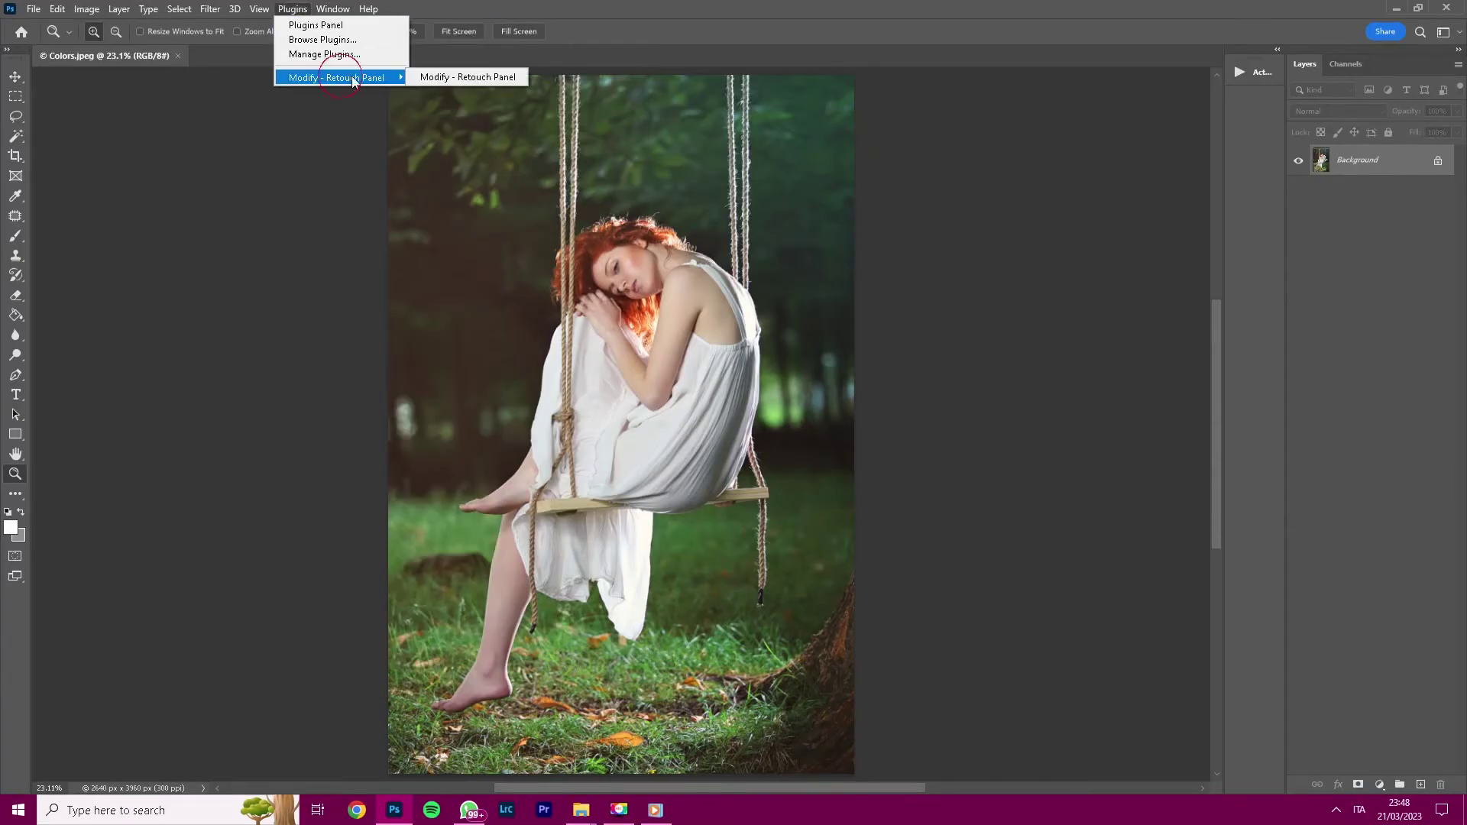
{"action": "left_click", "coordinate": [473, 83]}
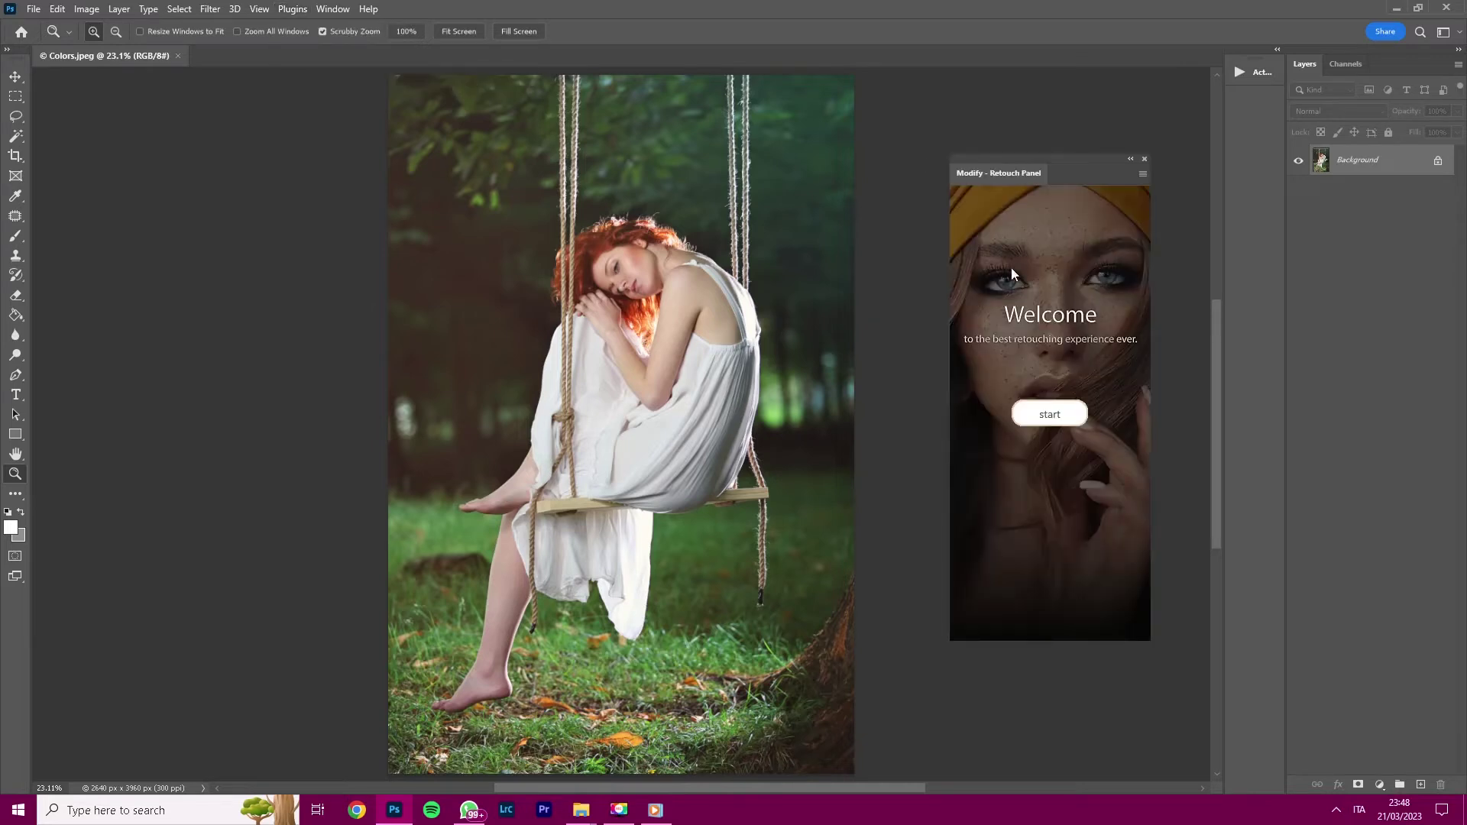
{"action": "left_click", "coordinate": [1028, 416]}
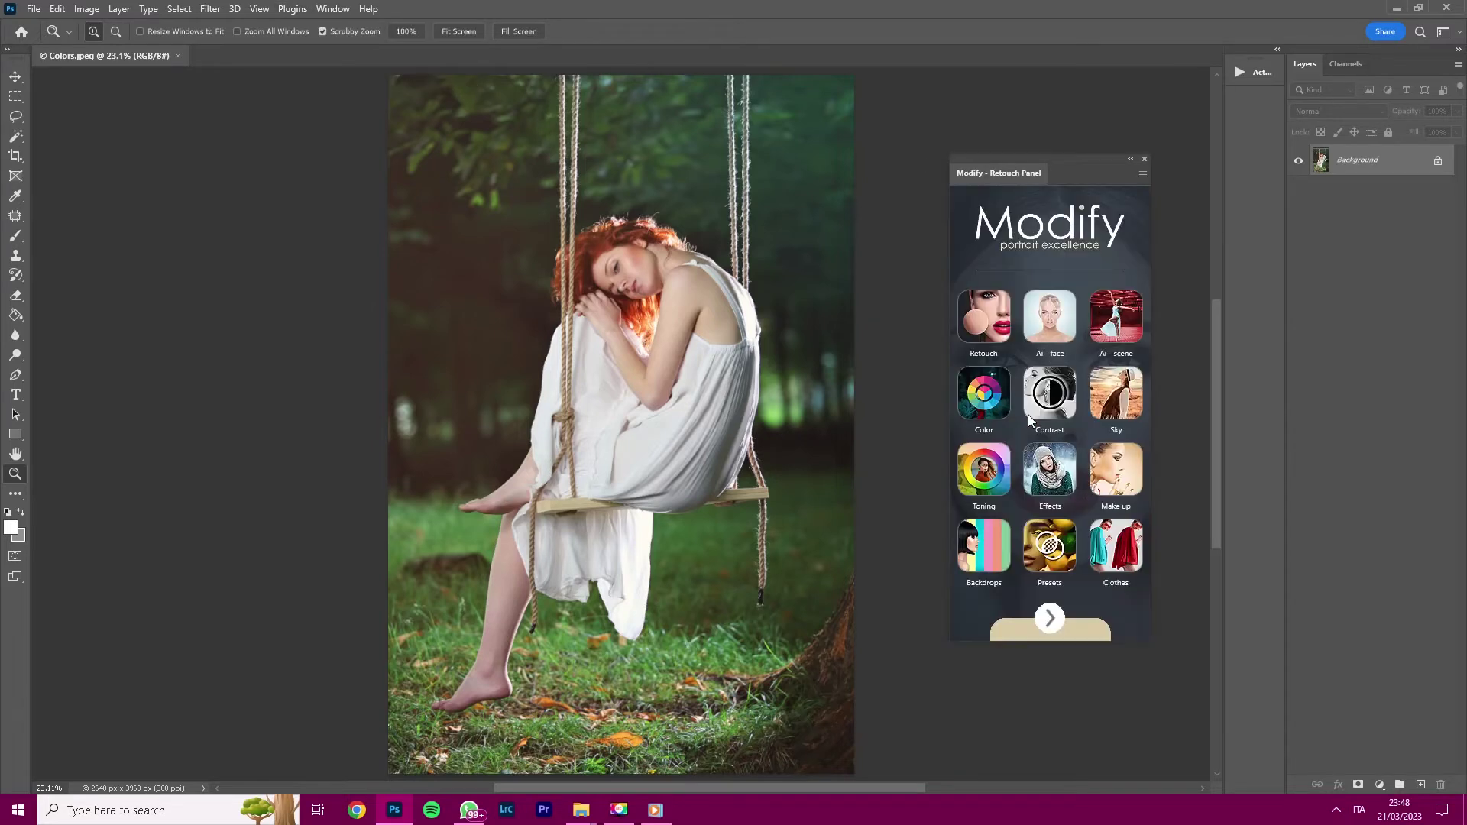